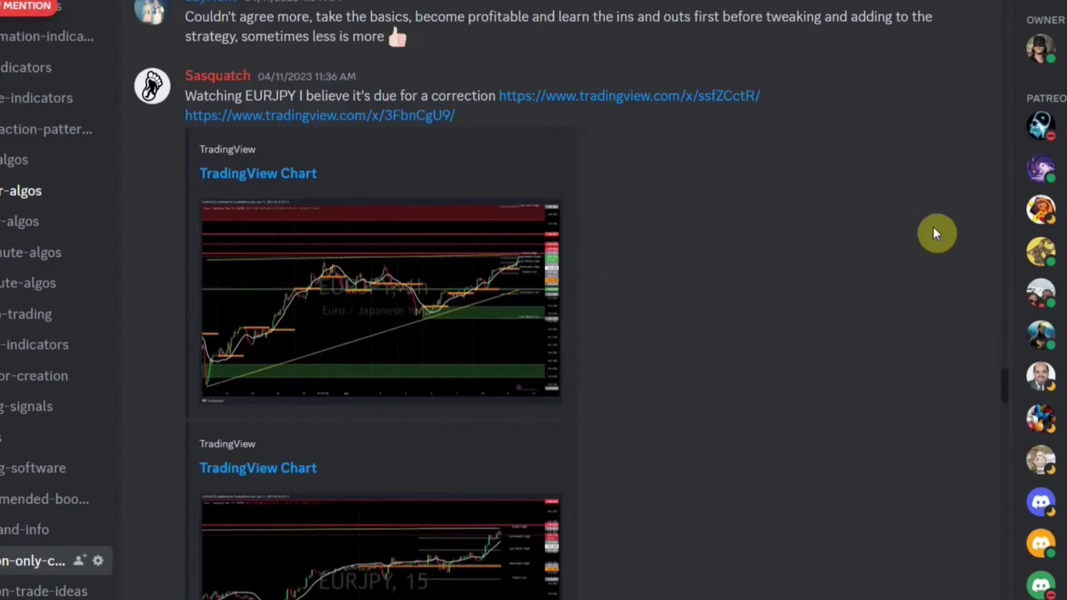
# - Scroll through the TAOF Count results document, then switch to the GBPJPY 5-minute TradingView chart
pyautogui.scroll(-5, 936, 233)
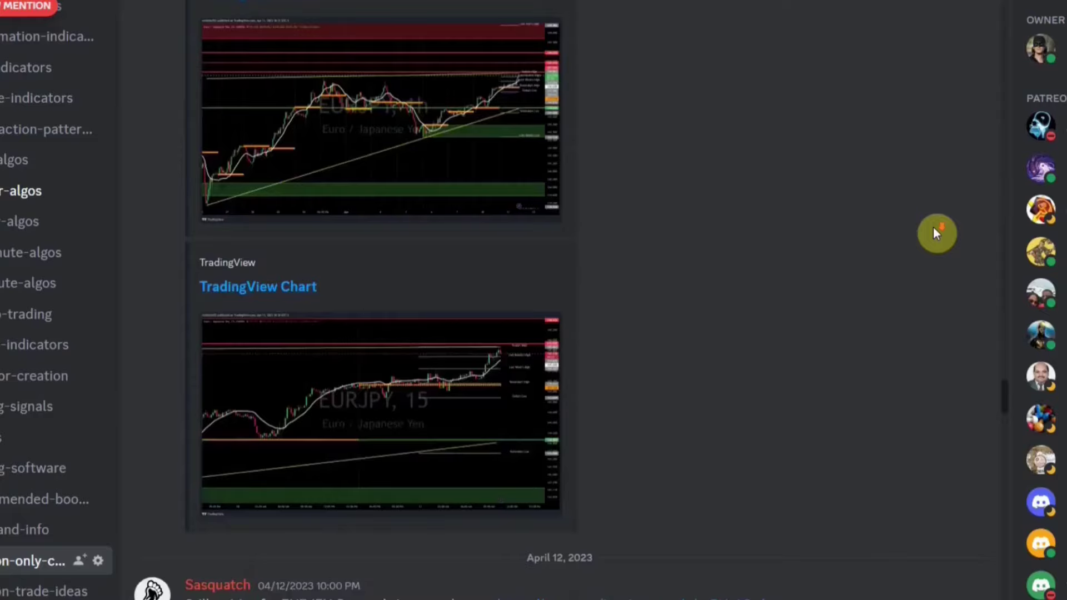
pyautogui.scroll(-5, 935, 233)
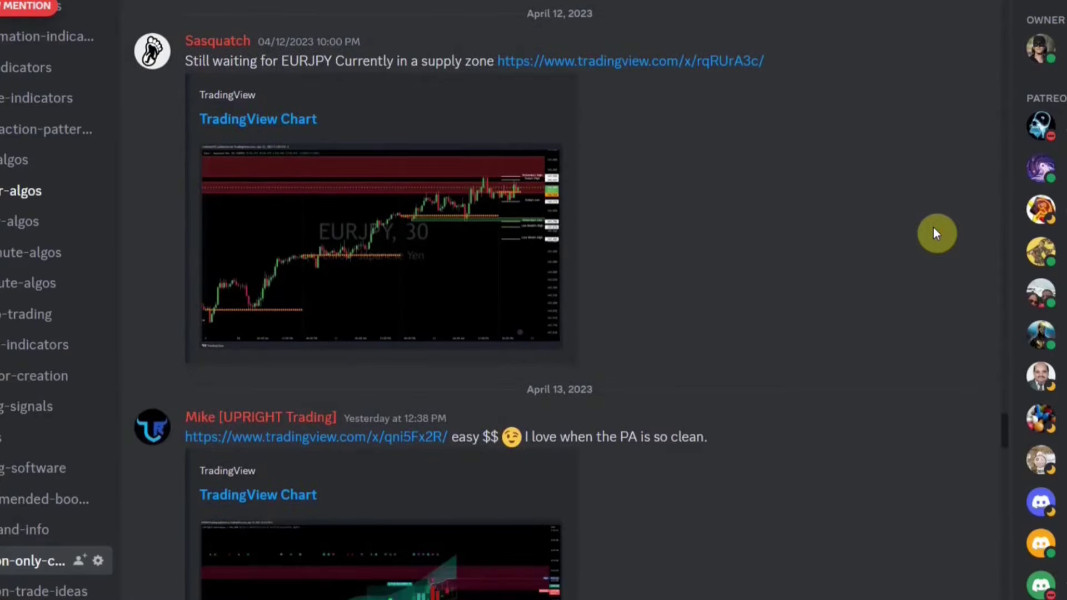
pyautogui.scroll(-10, 935, 233)
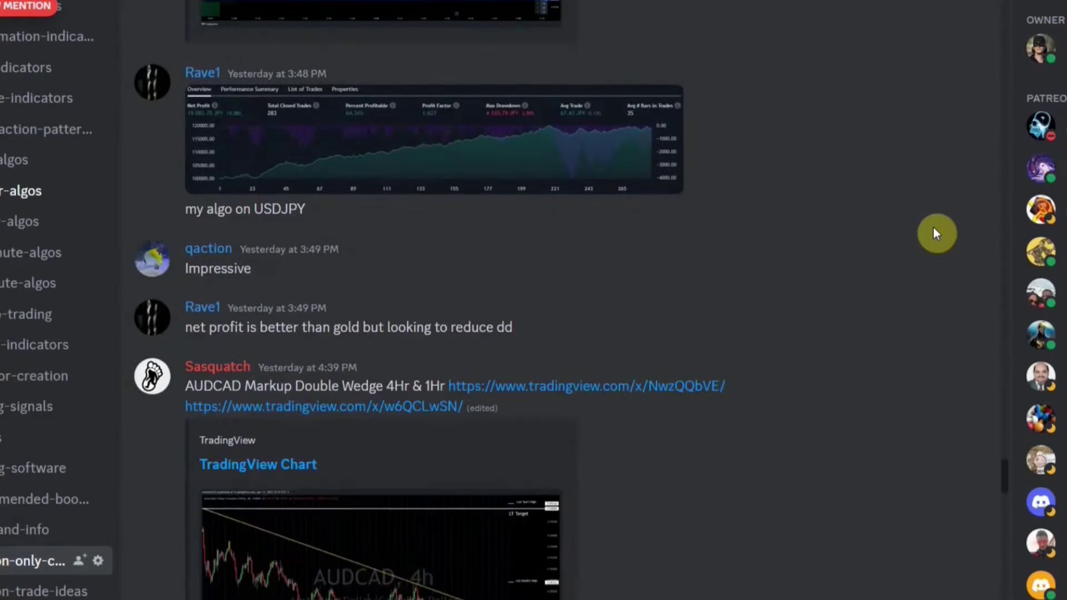
pyautogui.scroll(-5, 935, 233)
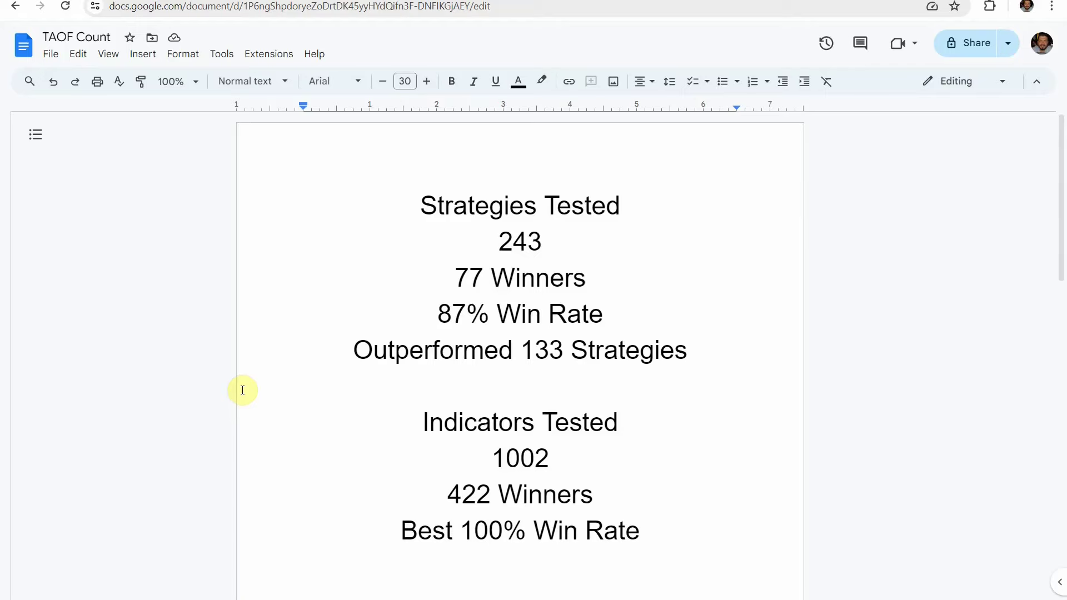
pyautogui.click(91, 2)
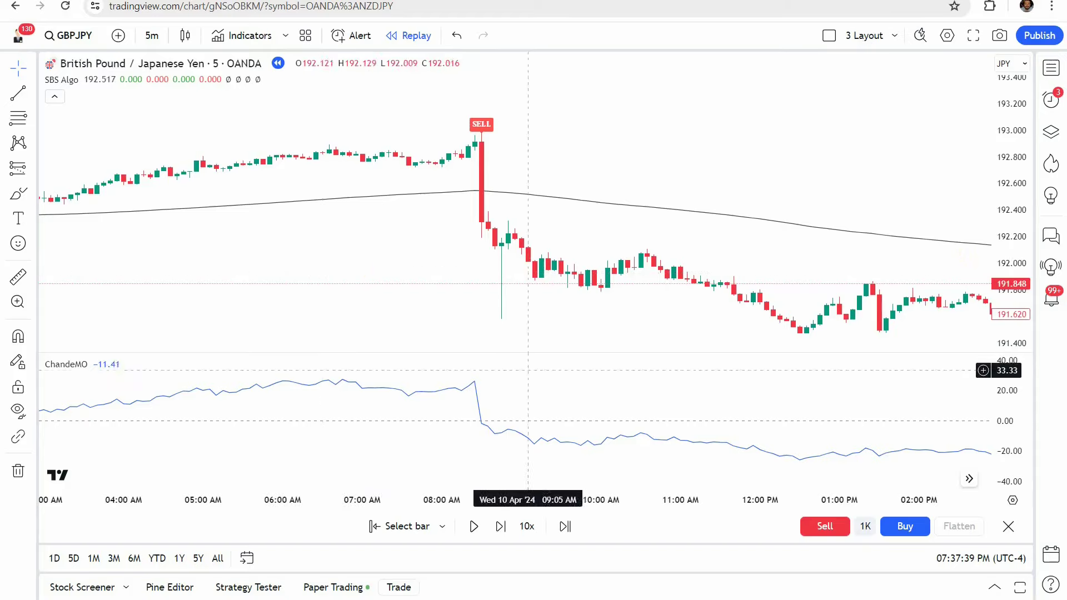
# - Hide the SBS Algo and ChandeMO indicators on the GBPJPY chart
pyautogui.moveTo(54, 75)
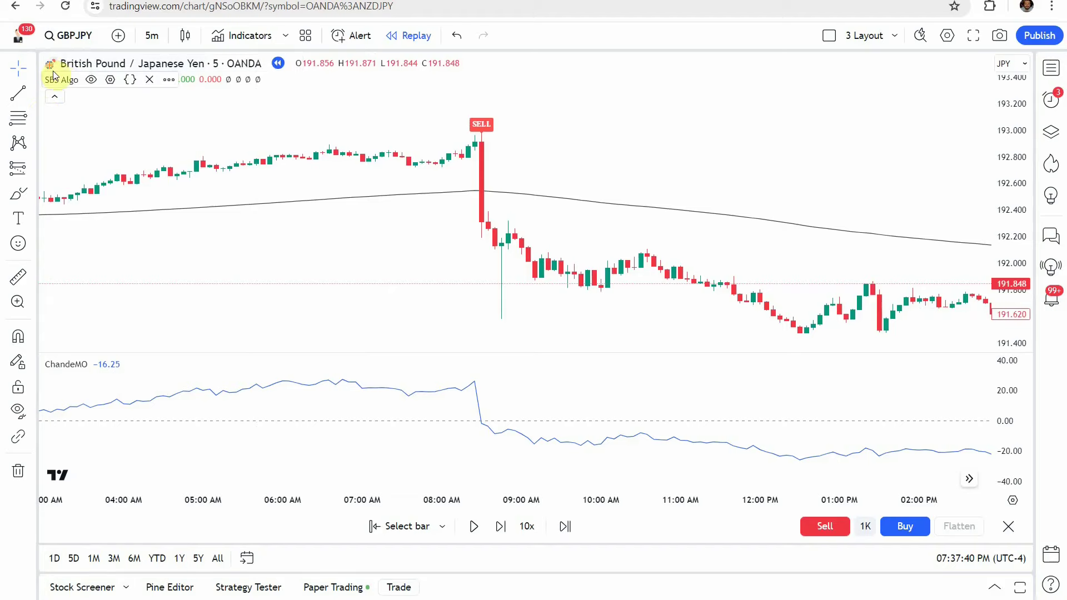
pyautogui.click(91, 80)
pyautogui.moveTo(64, 365)
pyautogui.click(100, 363)
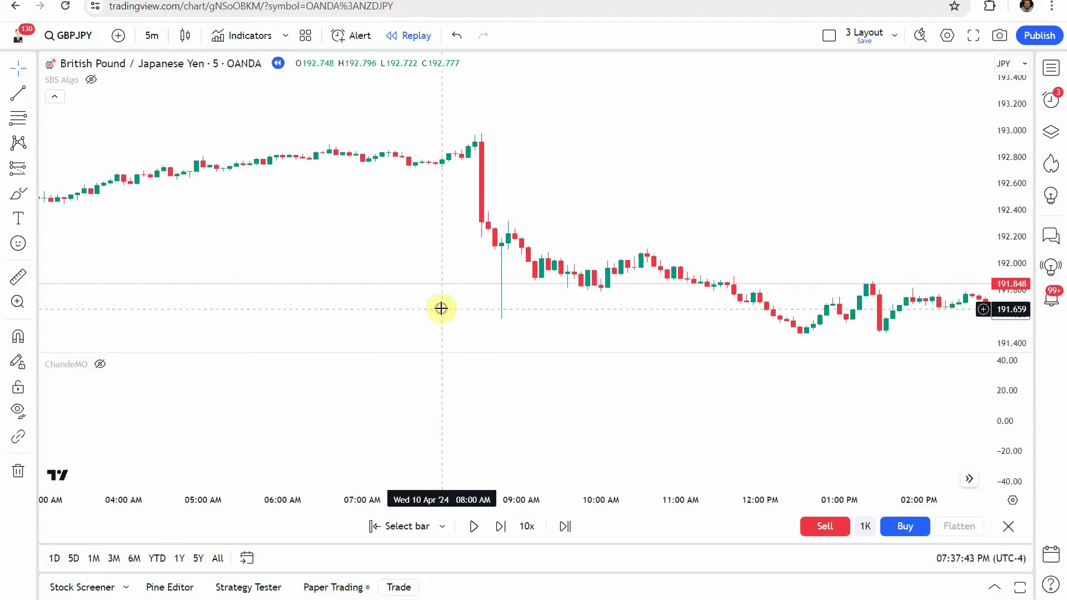
pyautogui.moveTo(440, 308); pyautogui.dragTo(431, 319)
# - Search 'SBS Algo' in the indicator list, then make SBS Algo visible again
pyautogui.moveTo(269, 66)
pyautogui.click(244, 35)
pyautogui.write('SBS Algo')
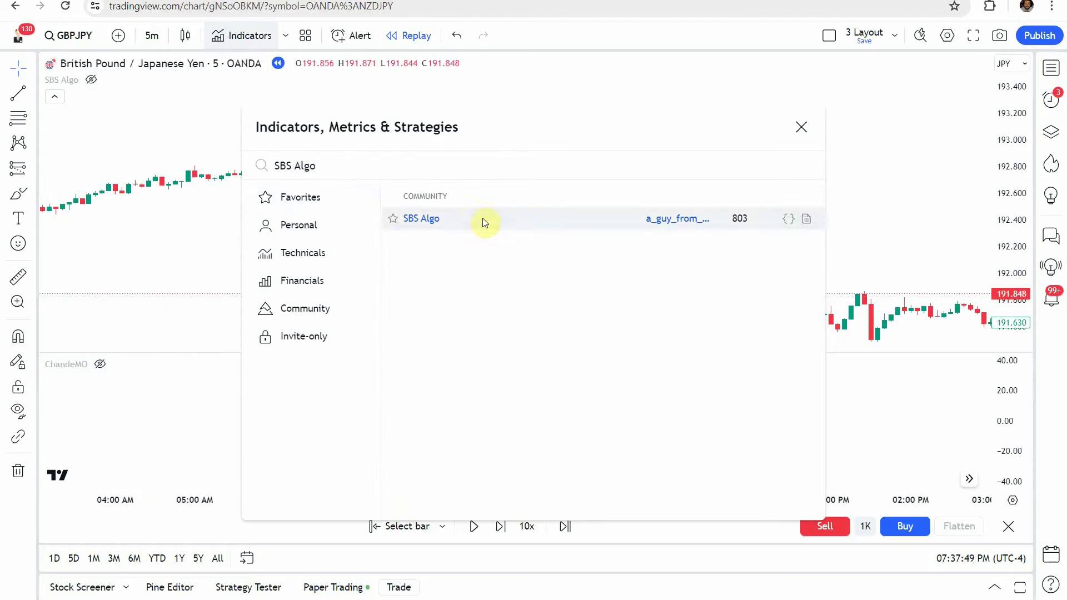
pyautogui.click(801, 127)
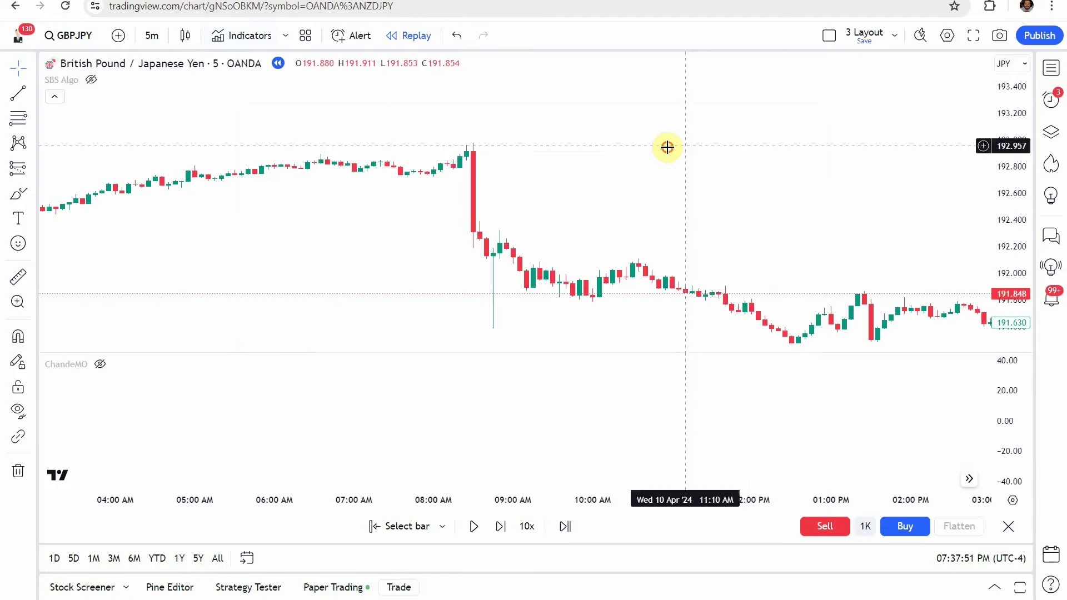
pyautogui.click(92, 81)
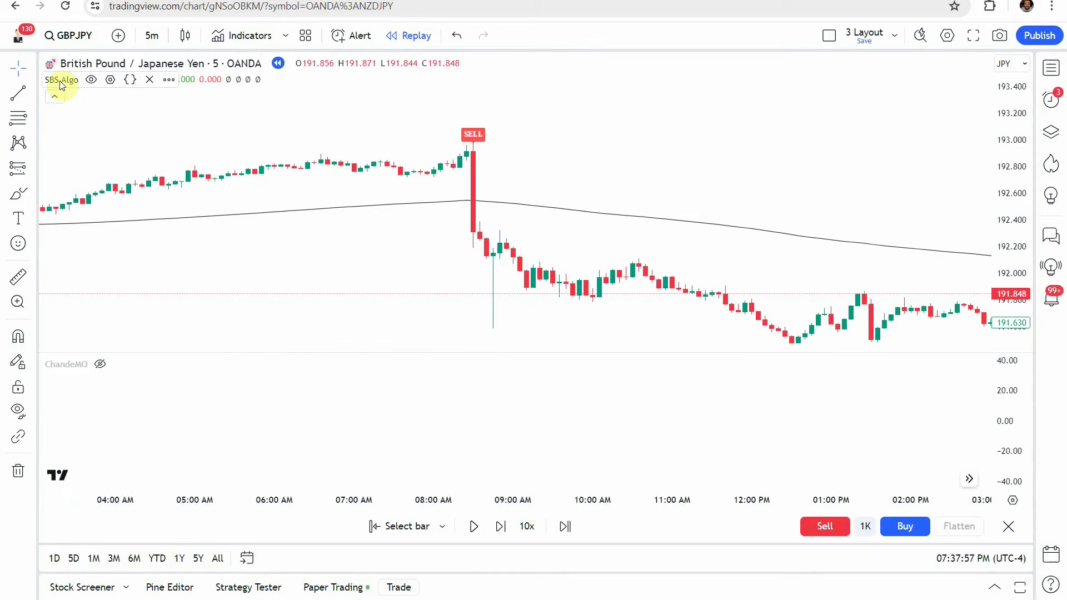
pyautogui.click(110, 80)
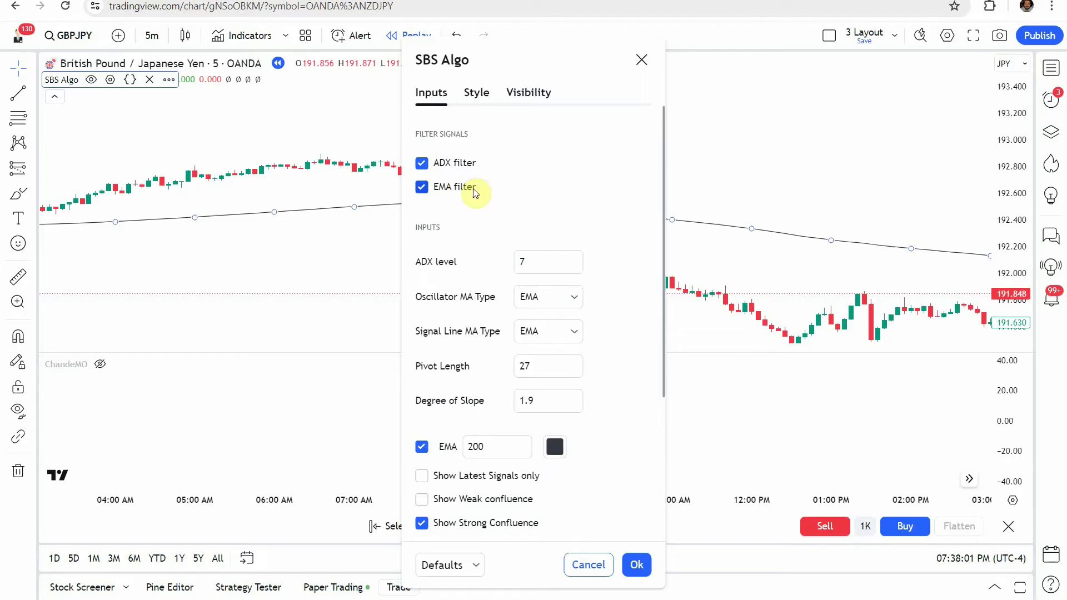
pyautogui.click(474, 95)
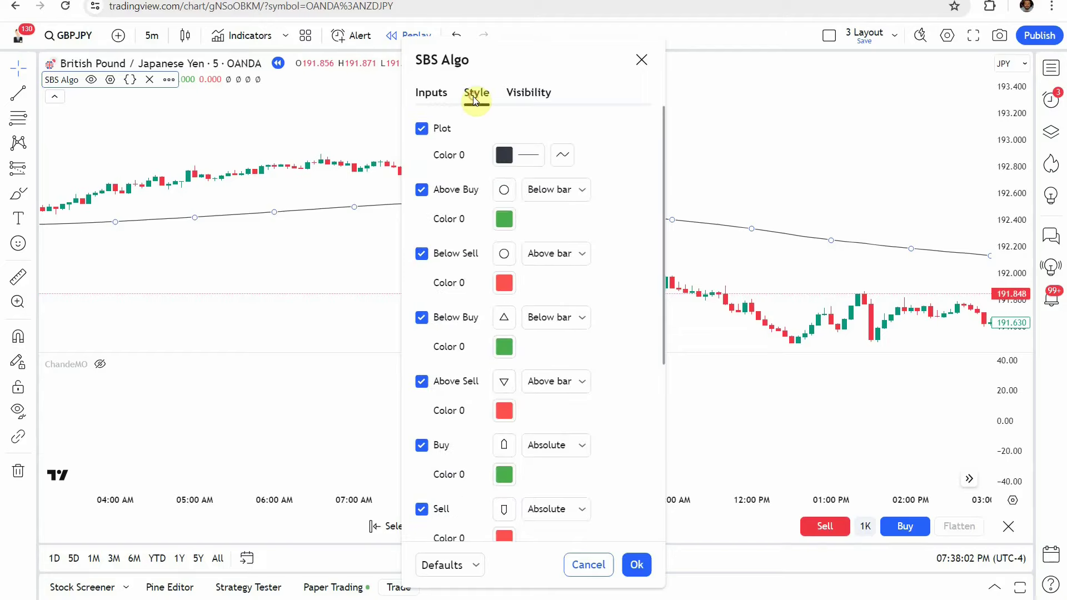
pyautogui.click(423, 94)
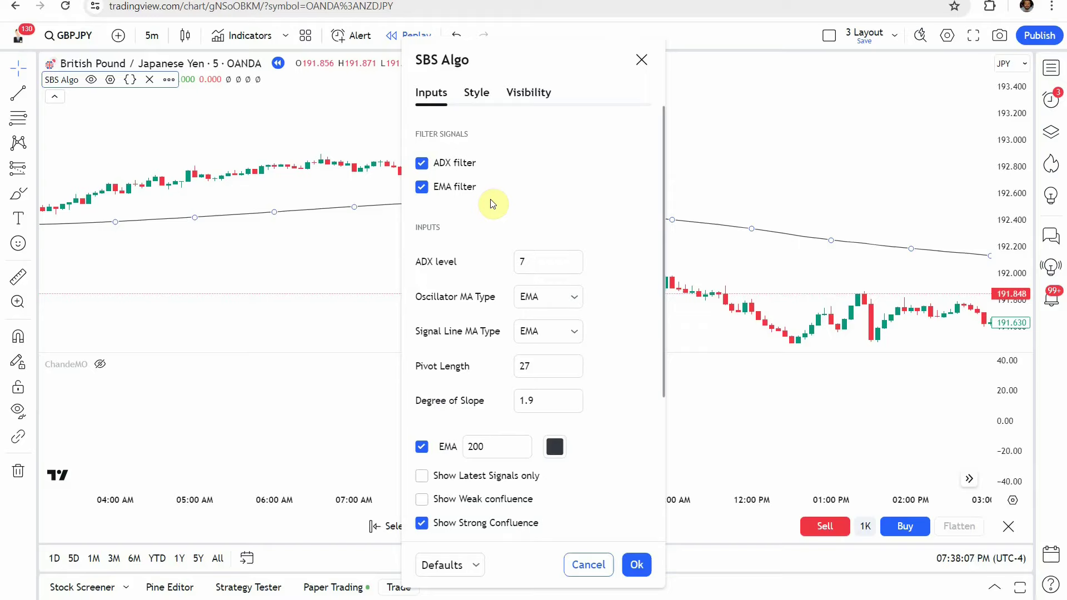
pyautogui.click(535, 264)
pyautogui.click(547, 222)
pyautogui.click(535, 365)
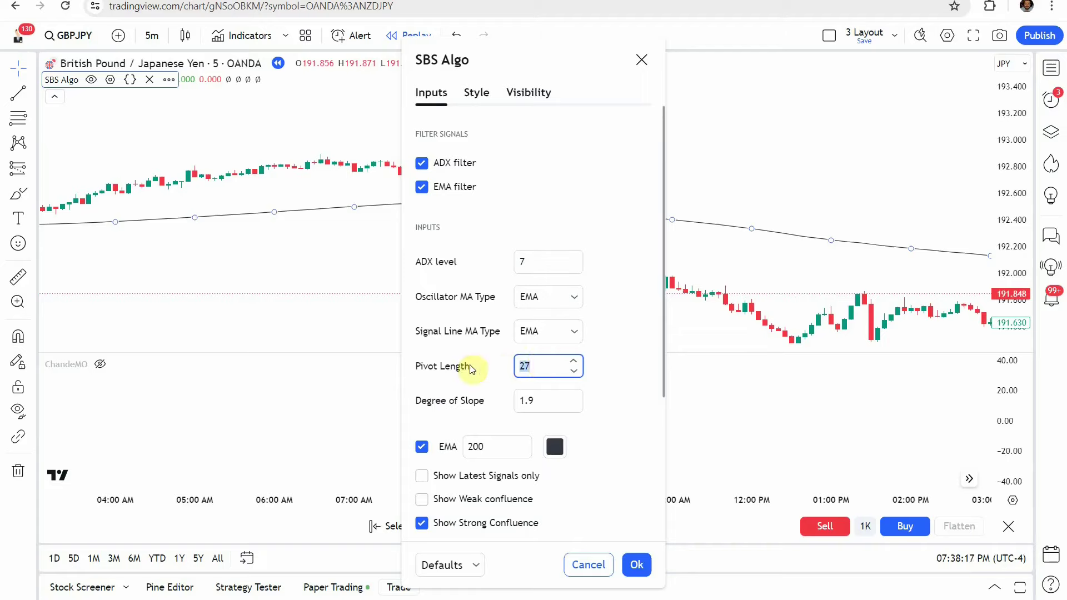
pyautogui.scroll(-3, 472, 364)
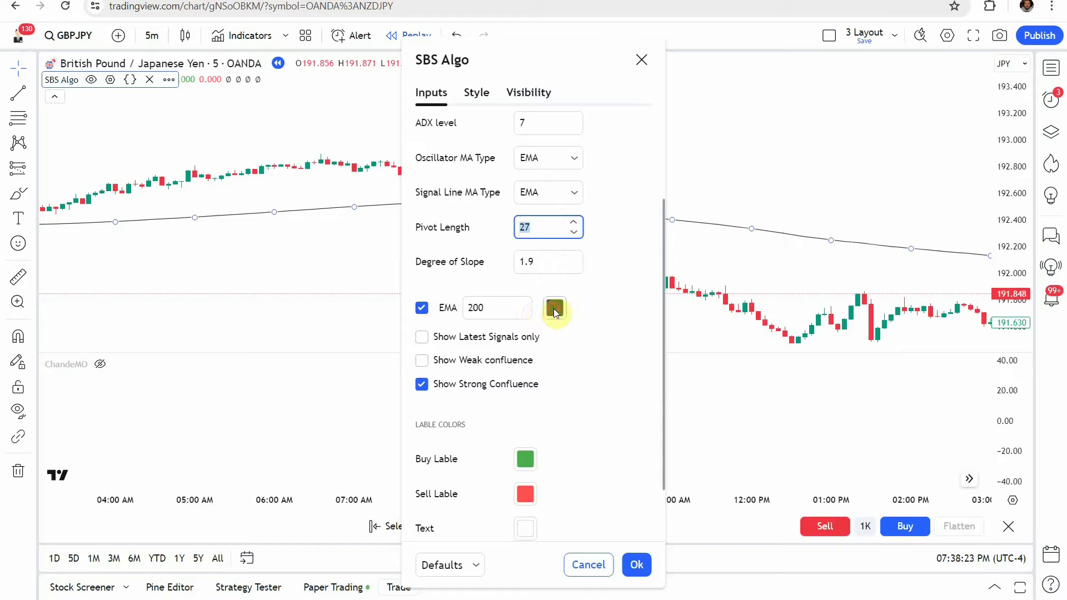
pyautogui.click(554, 309)
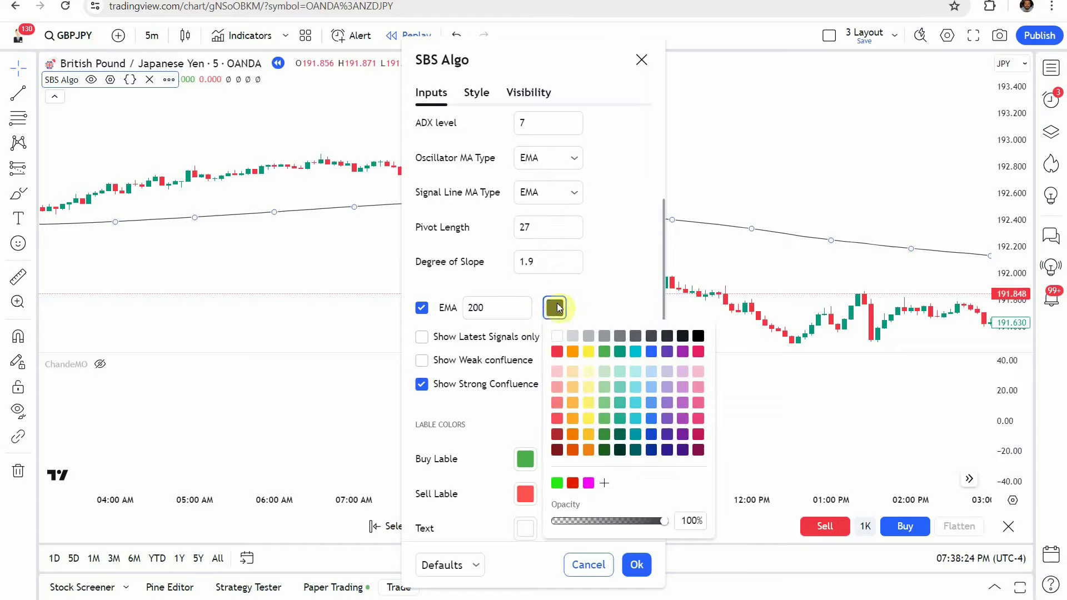
pyautogui.click(599, 293)
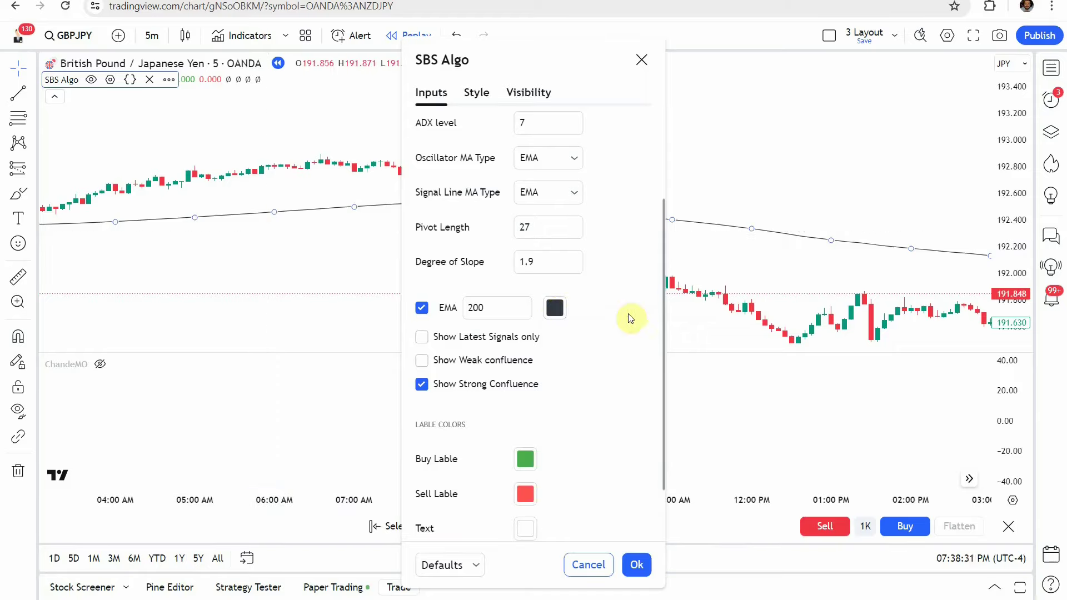
pyautogui.scroll(-2, 623, 327)
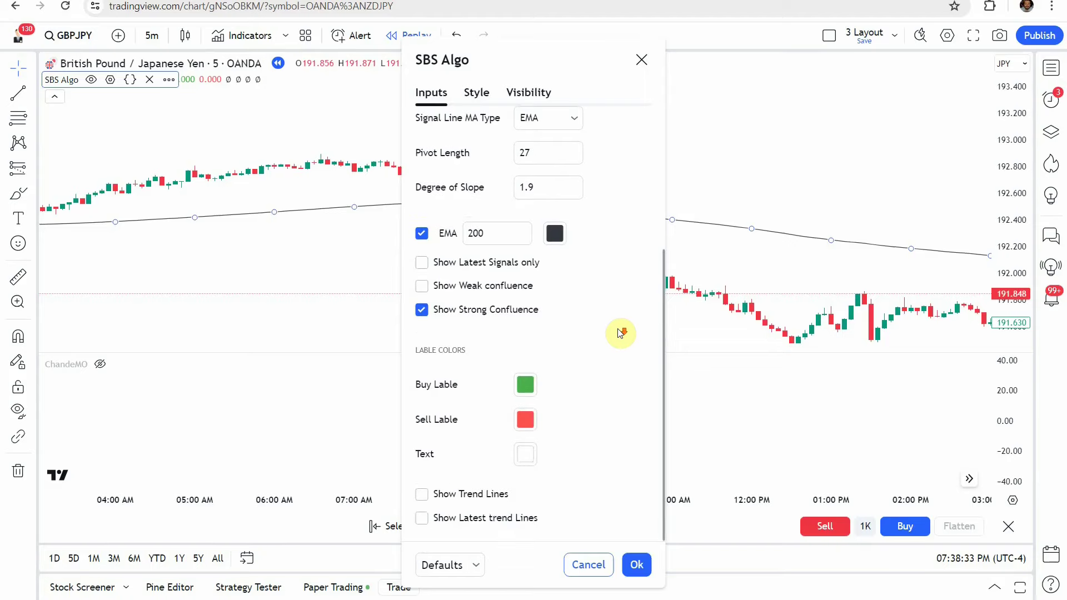
pyautogui.click(636, 564)
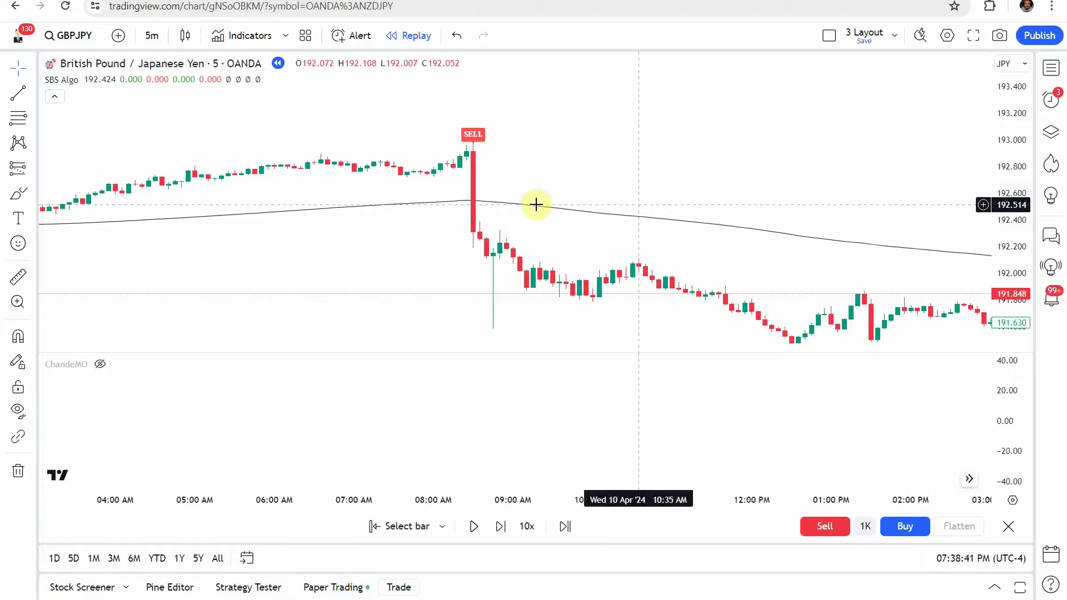
# - Look up the Chande Momentum Oscillator and unhide ChandeMO in the lower pane
pyautogui.click(252, 37)
pyautogui.write('Chande Momentum Oscillator')
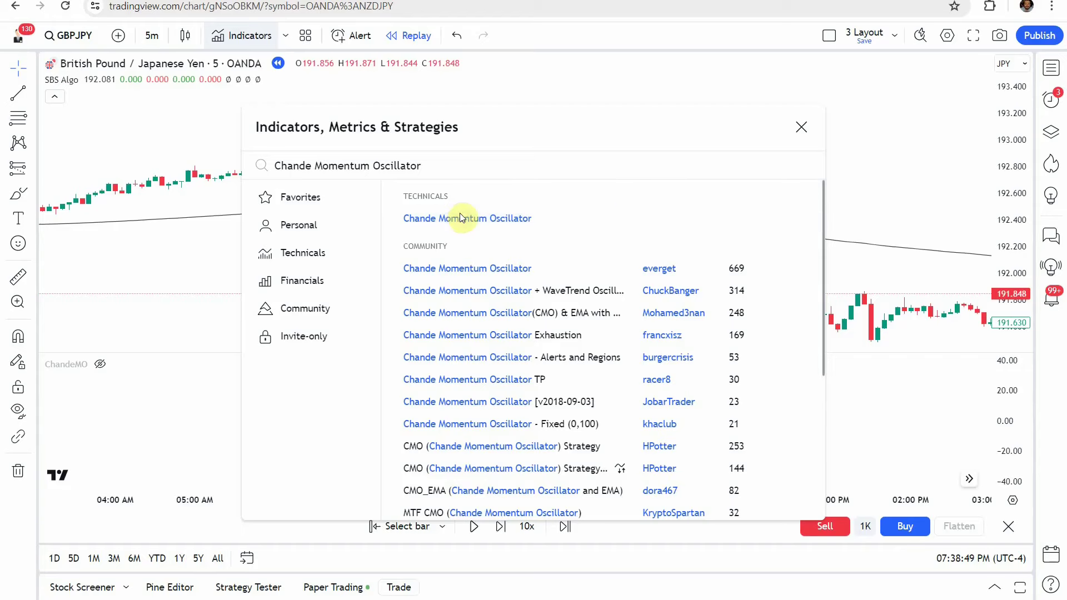
pyautogui.click(801, 127)
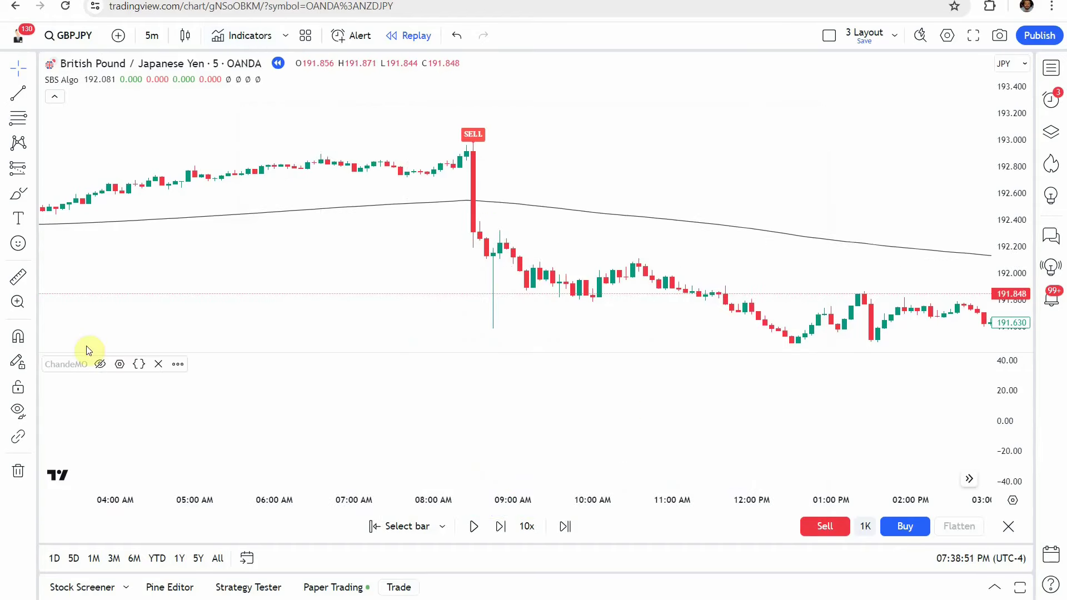
pyautogui.click(100, 364)
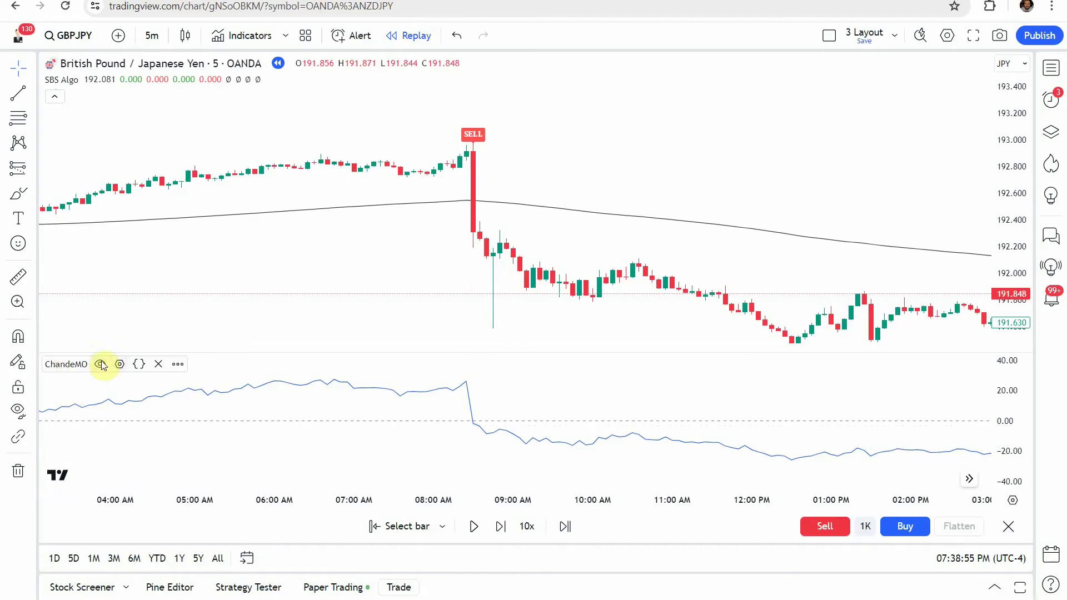
# - Confirm ChandeMO's Length stays at 100 in its settings
pyautogui.click(119, 364)
pyautogui.click(497, 254)
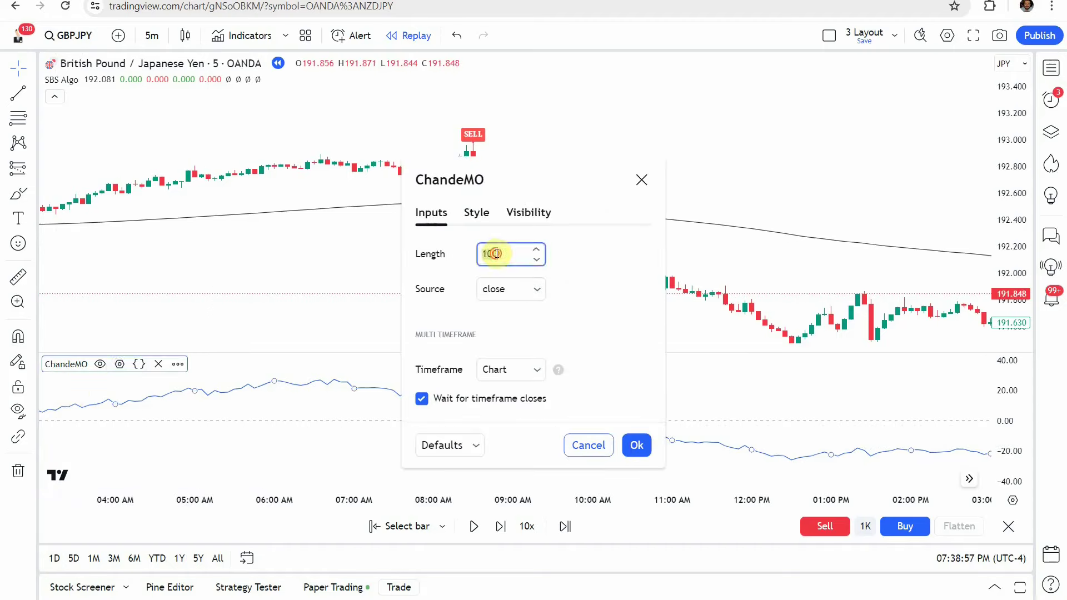
pyautogui.click(609, 284)
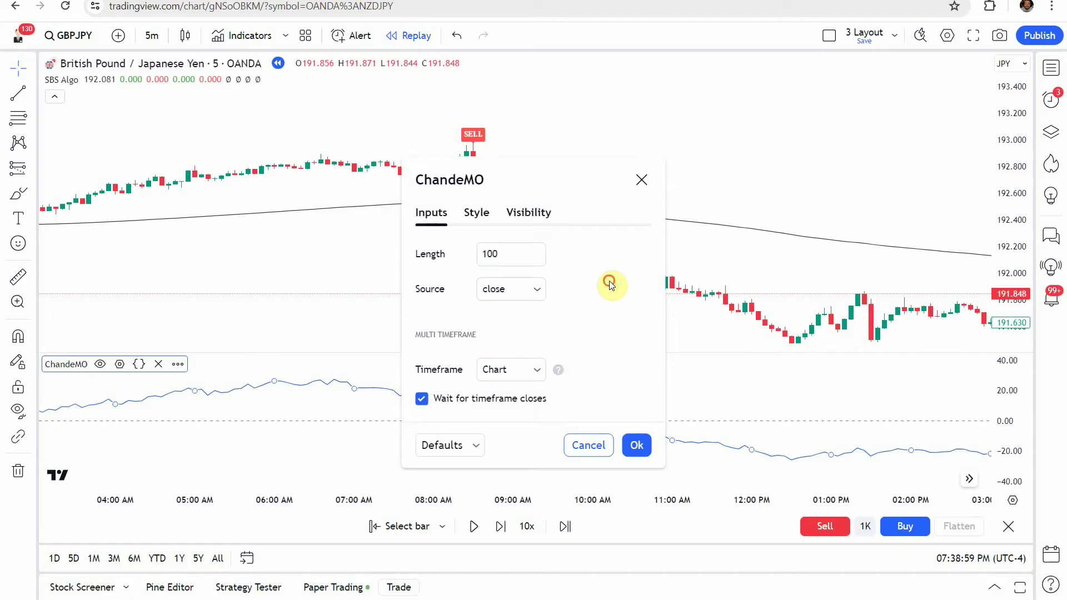
pyautogui.click(636, 445)
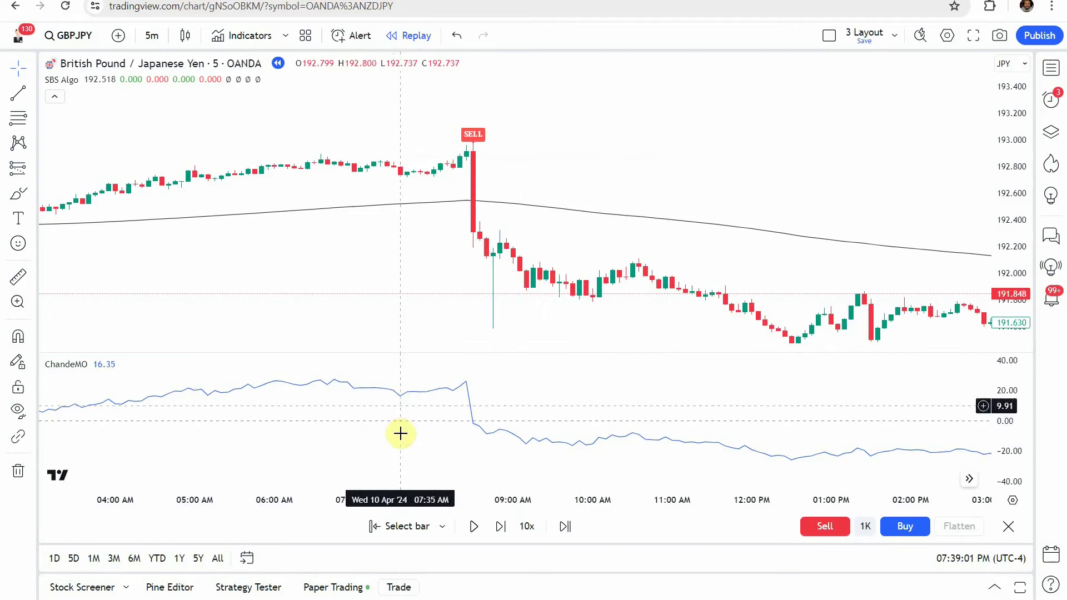
pyautogui.hscroll(-2, 417, 259)
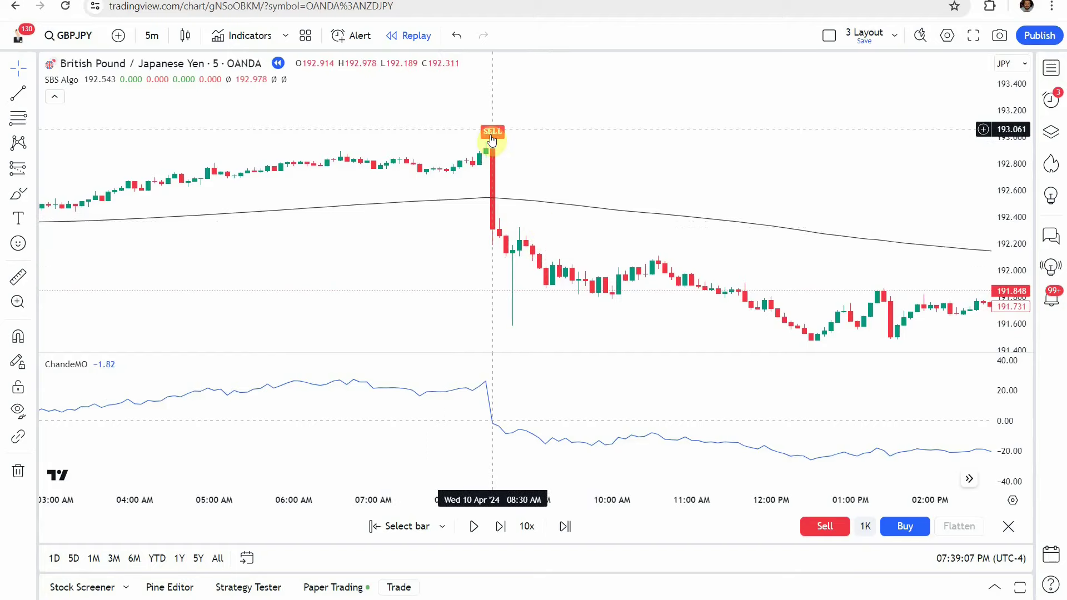
pyautogui.moveTo(464, 233); pyautogui.dragTo(443, 238)
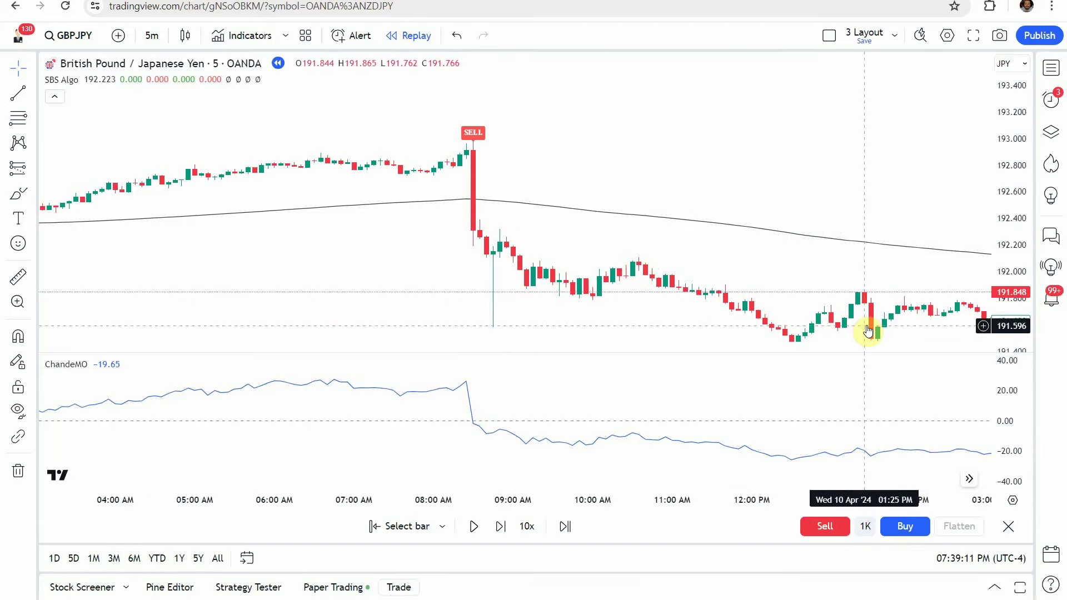
pyautogui.moveTo(438, 289); pyautogui.dragTo(368, 276)
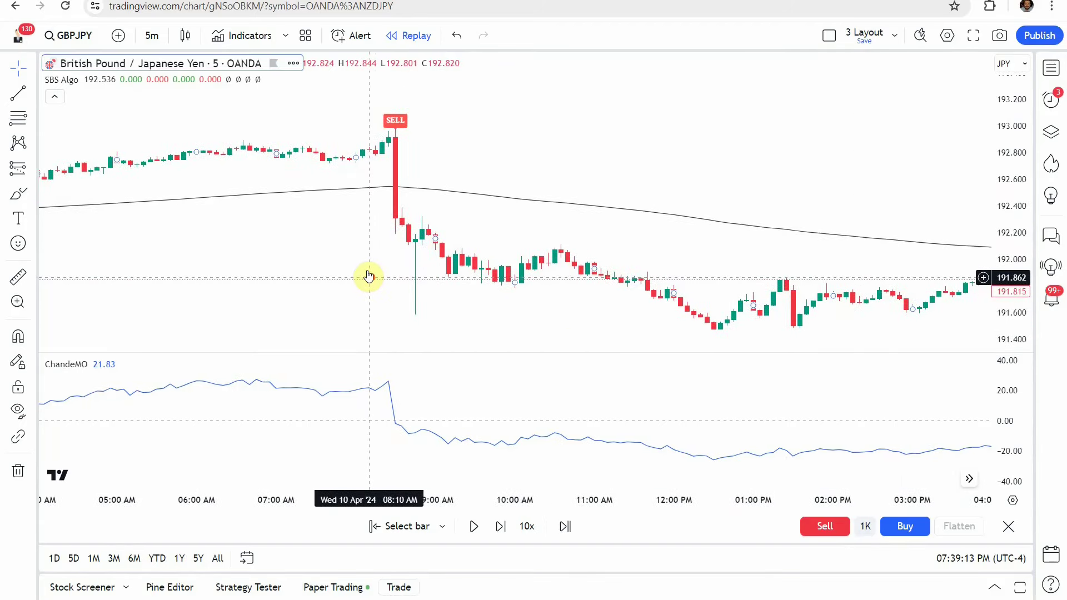
pyautogui.moveTo(564, 307); pyautogui.dragTo(648, 314)
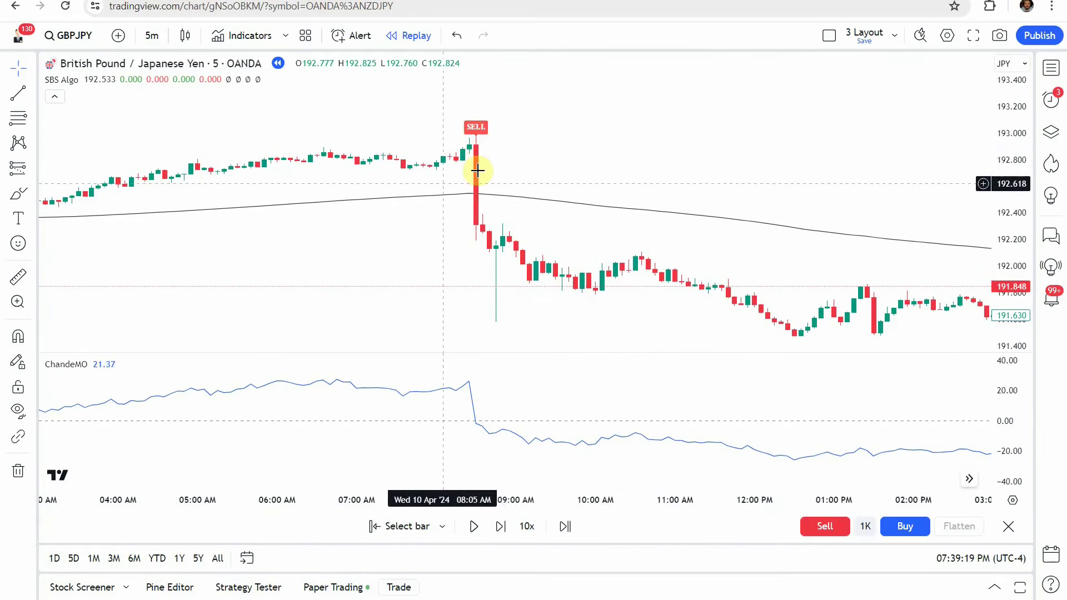
pyautogui.click(204, 253)
pyautogui.hscroll(-15, 466, 245)
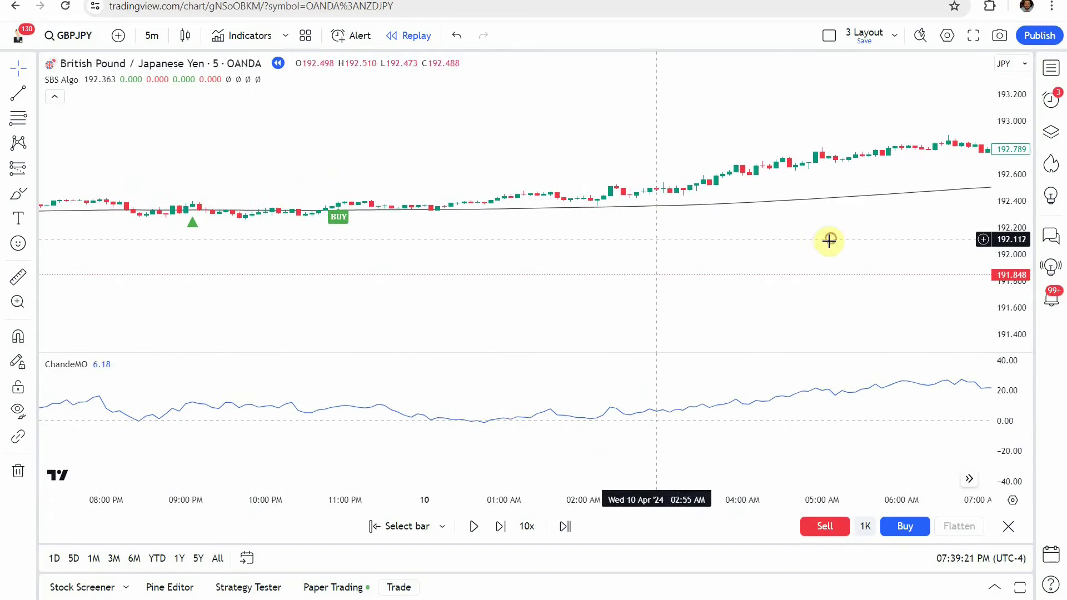
pyautogui.hscroll(8, 940, 90)
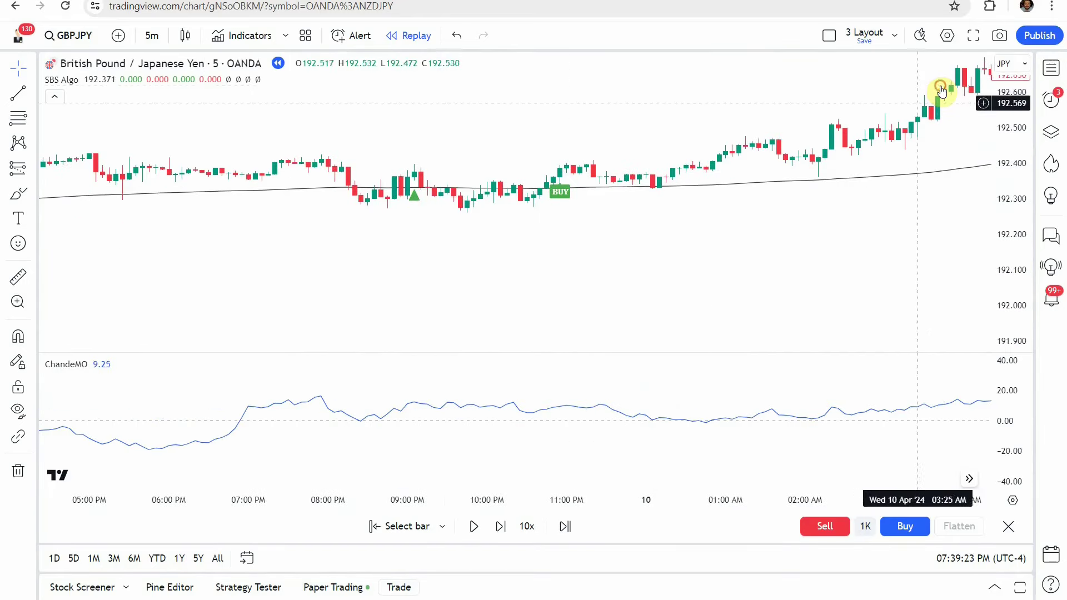
pyautogui.hscroll(2, 520, 265)
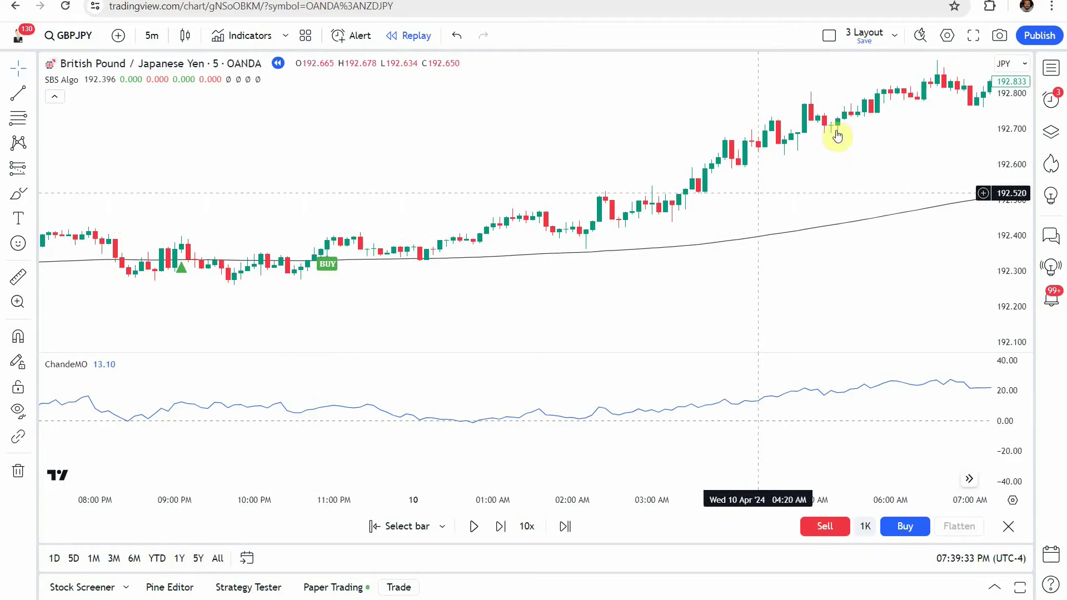
pyautogui.moveTo(239, 303); pyautogui.dragTo(674, 260)
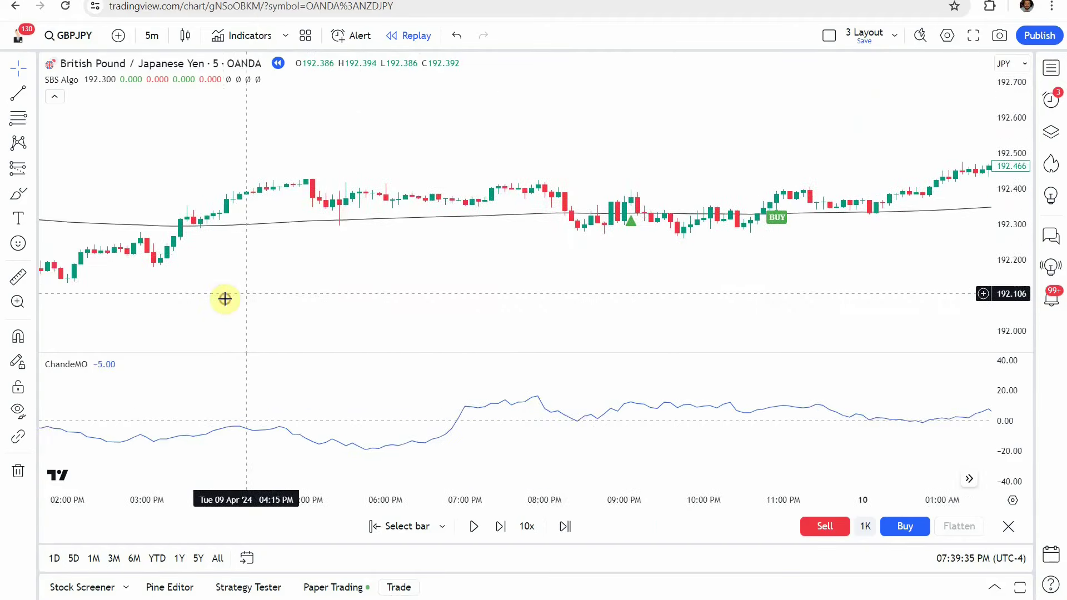
pyautogui.moveTo(224, 298); pyautogui.dragTo(809, 235)
pyautogui.moveTo(256, 232); pyautogui.dragTo(743, 292)
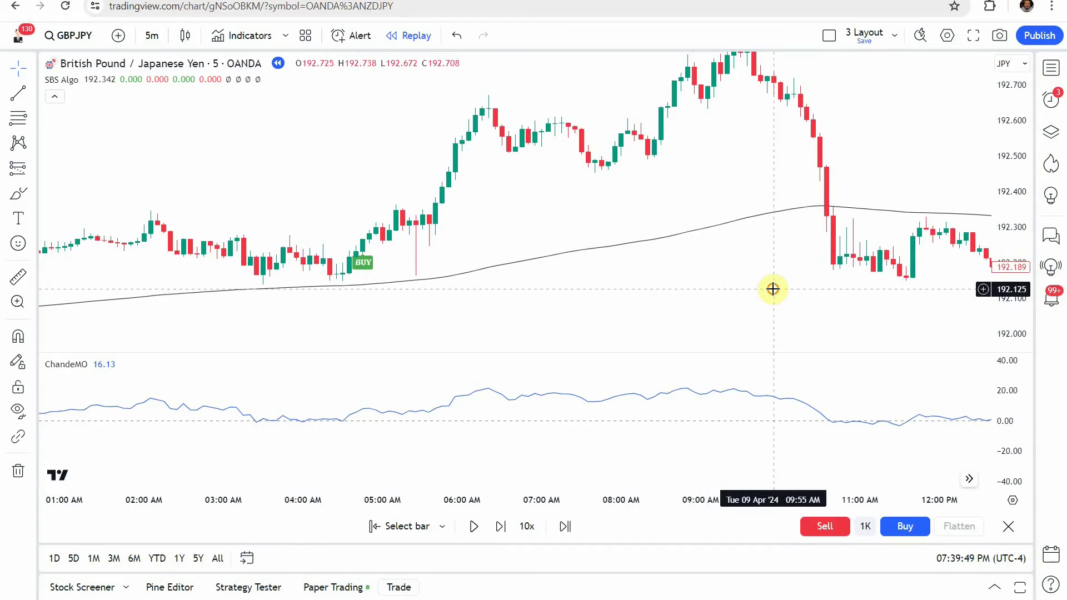
pyautogui.moveTo(773, 289); pyautogui.dragTo(169, 248)
pyautogui.moveTo(888, 239); pyautogui.dragTo(52, 261)
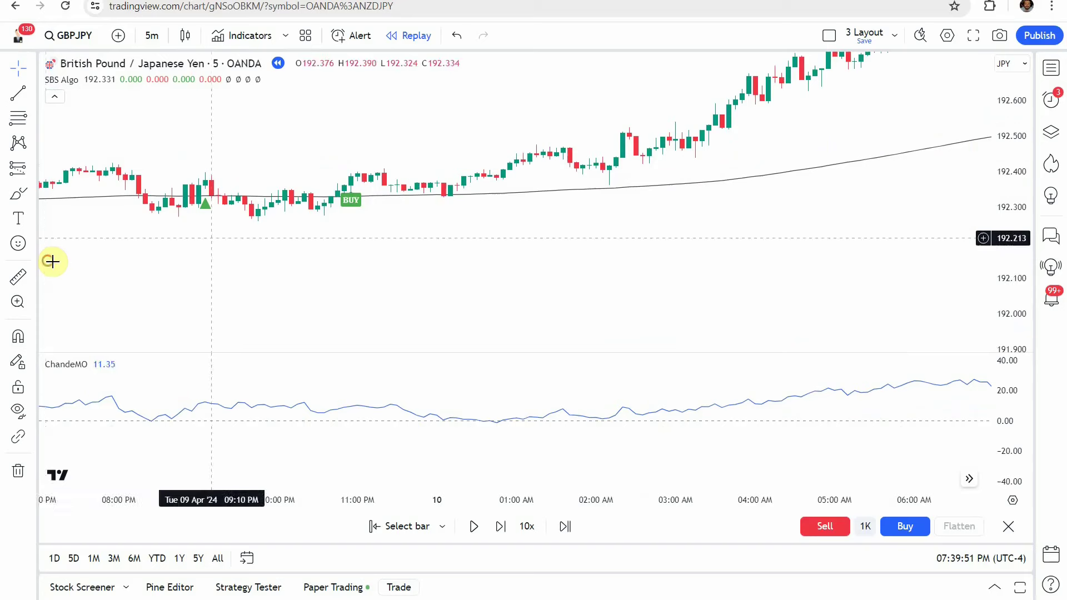
pyautogui.moveTo(910, 216); pyautogui.dragTo(286, 266)
pyautogui.moveTo(587, 239); pyautogui.dragTo(630, 231)
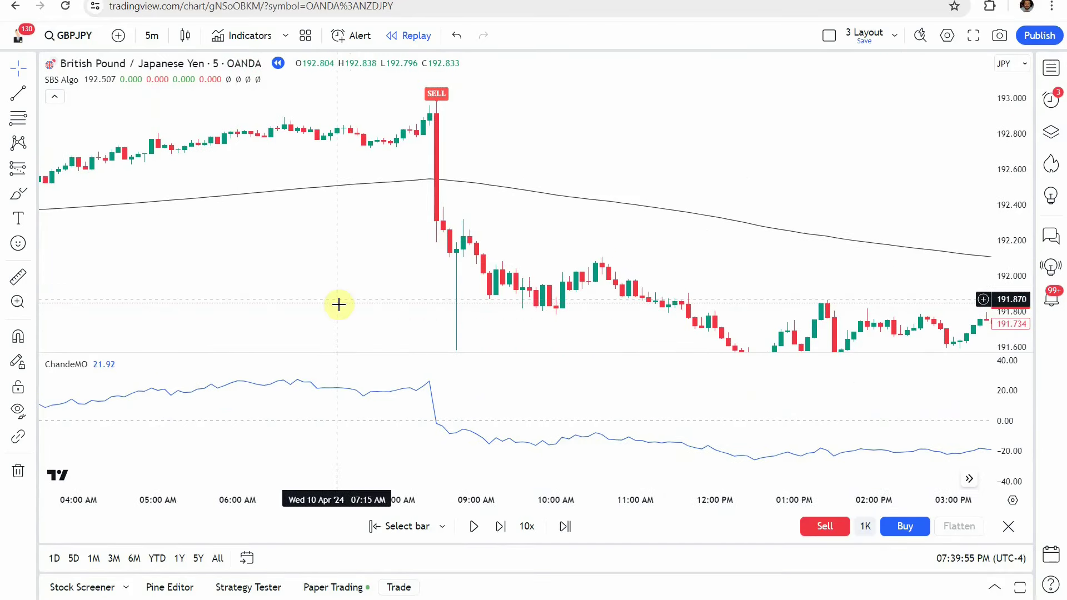
pyautogui.moveTo(357, 255); pyautogui.dragTo(419, 243)
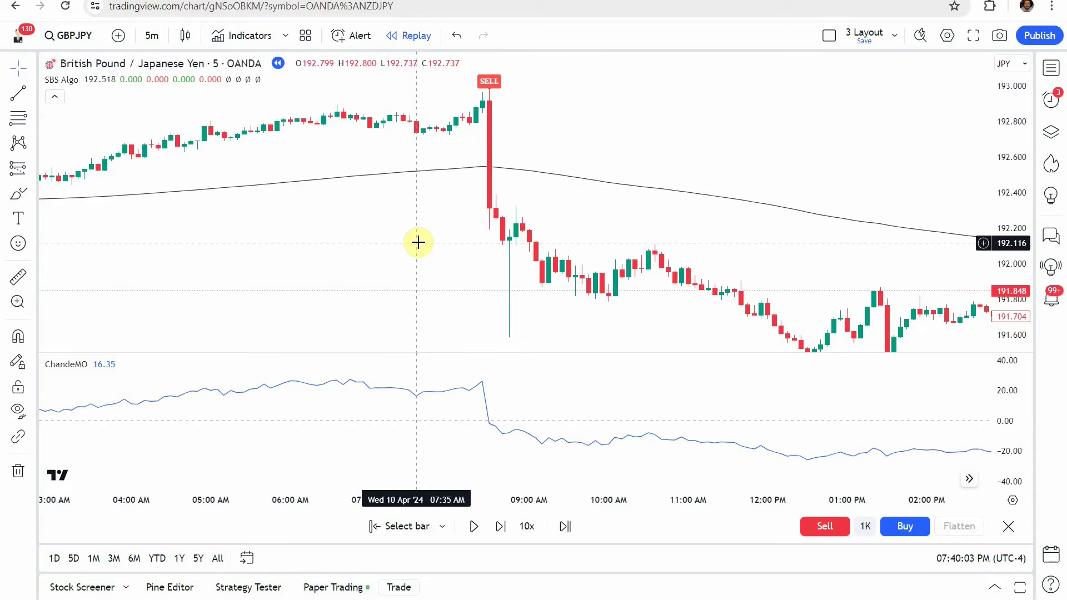
pyautogui.moveTo(453, 244); pyautogui.dragTo(474, 248)
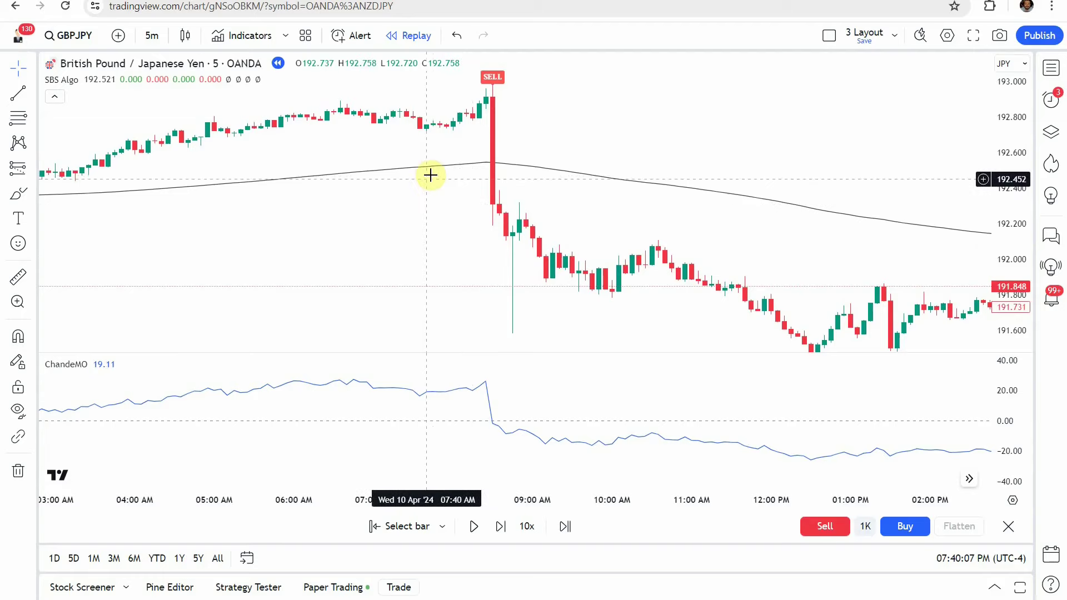
# - Restart the replay from the 08:35 bar and reframe the chart
pyautogui.click(389, 526)
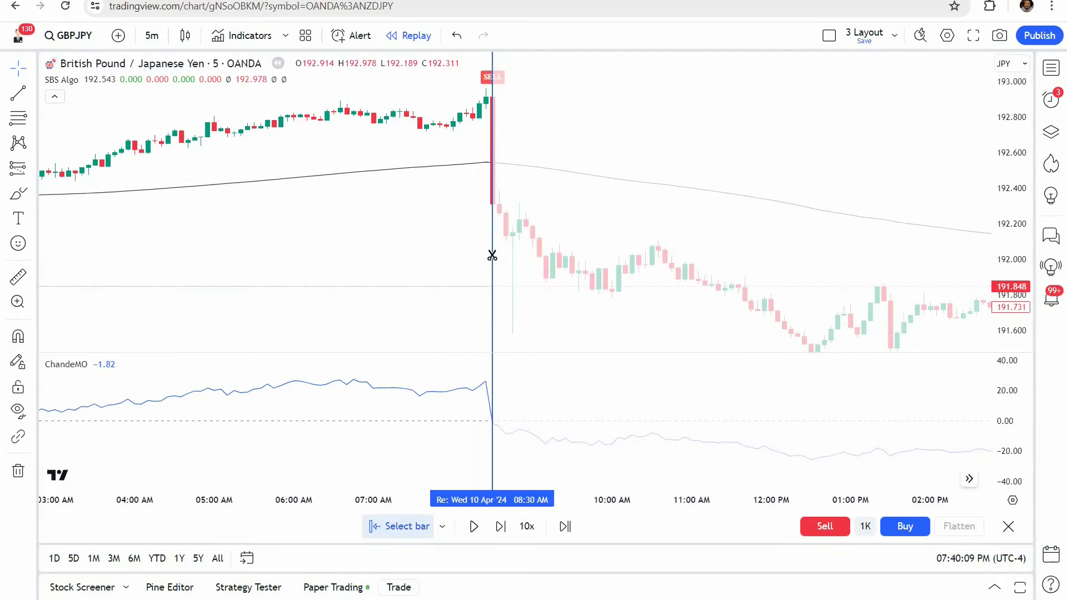
pyautogui.click(499, 260)
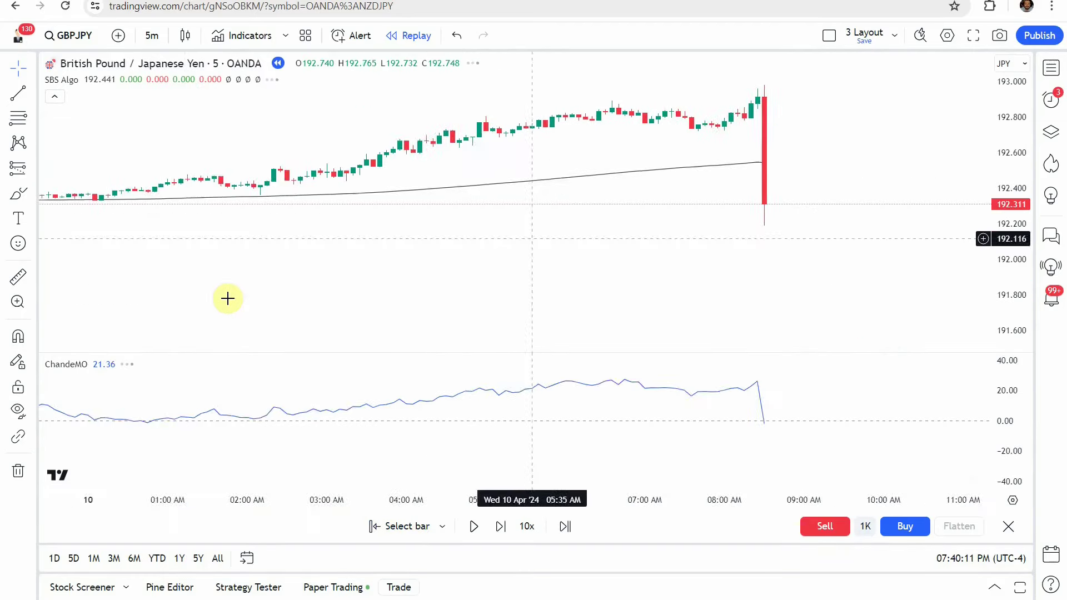
pyautogui.moveTo(227, 298); pyautogui.dragTo(489, 264)
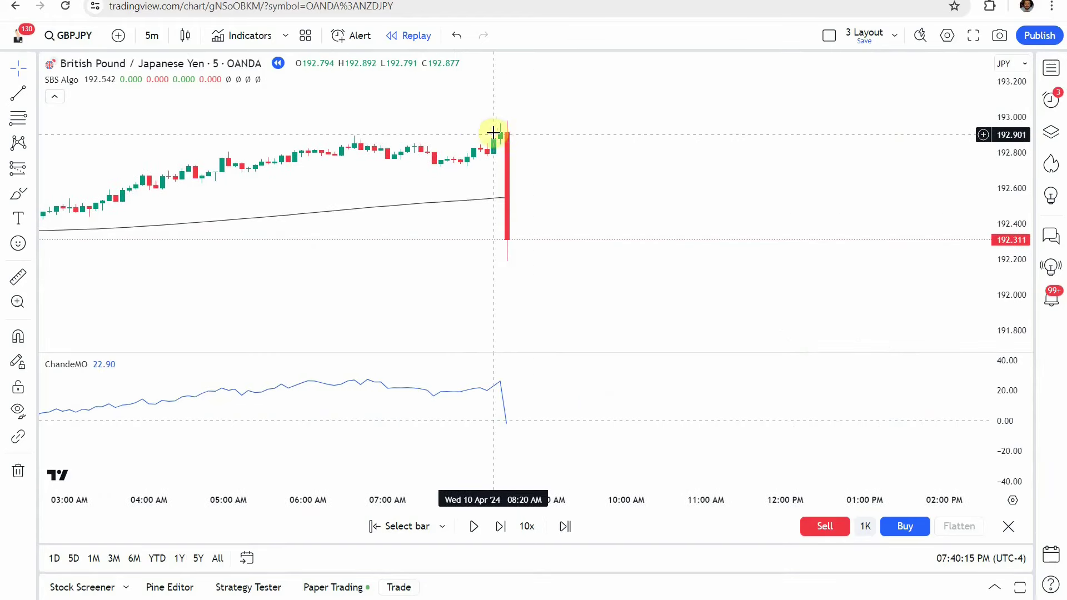
pyautogui.moveTo(585, 208); pyautogui.dragTo(563, 213)
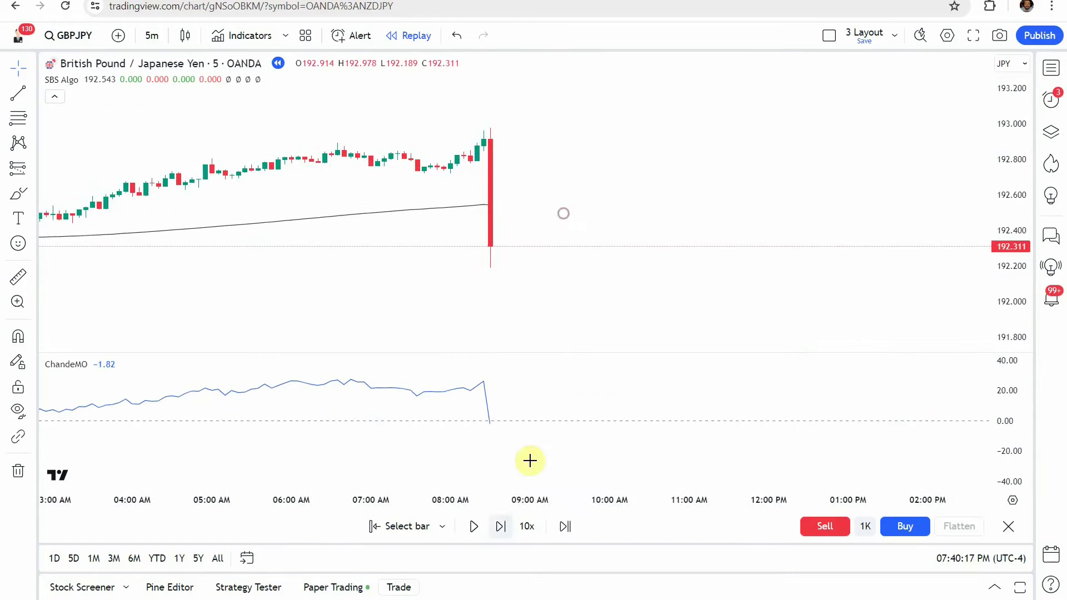
# - Play and pause the replay, step two bars forward, and compress the price scale around the SELL drop
pyautogui.click(478, 527)
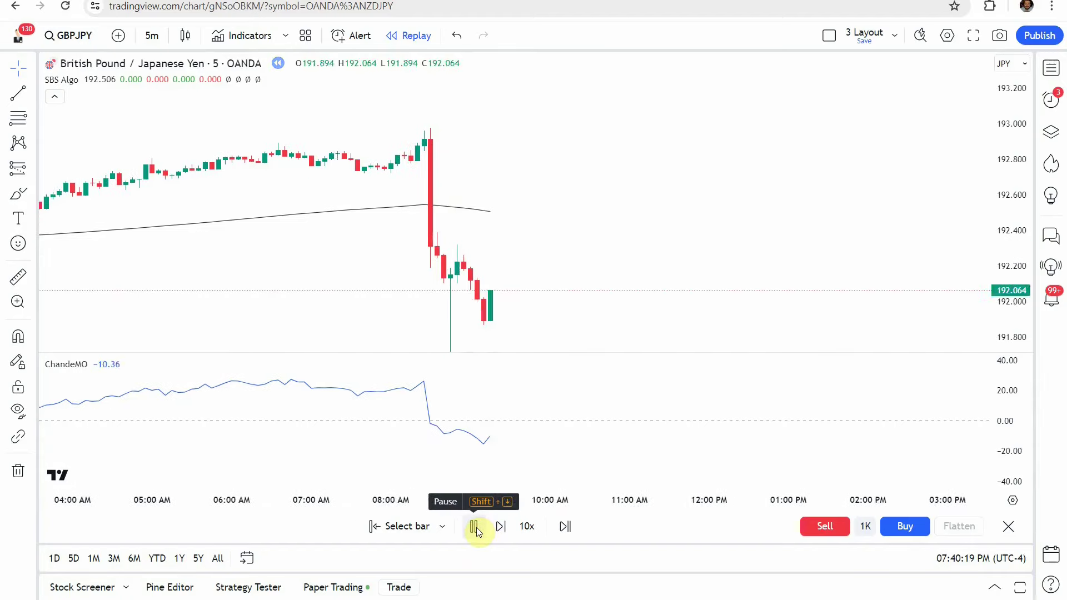
pyautogui.click(475, 527)
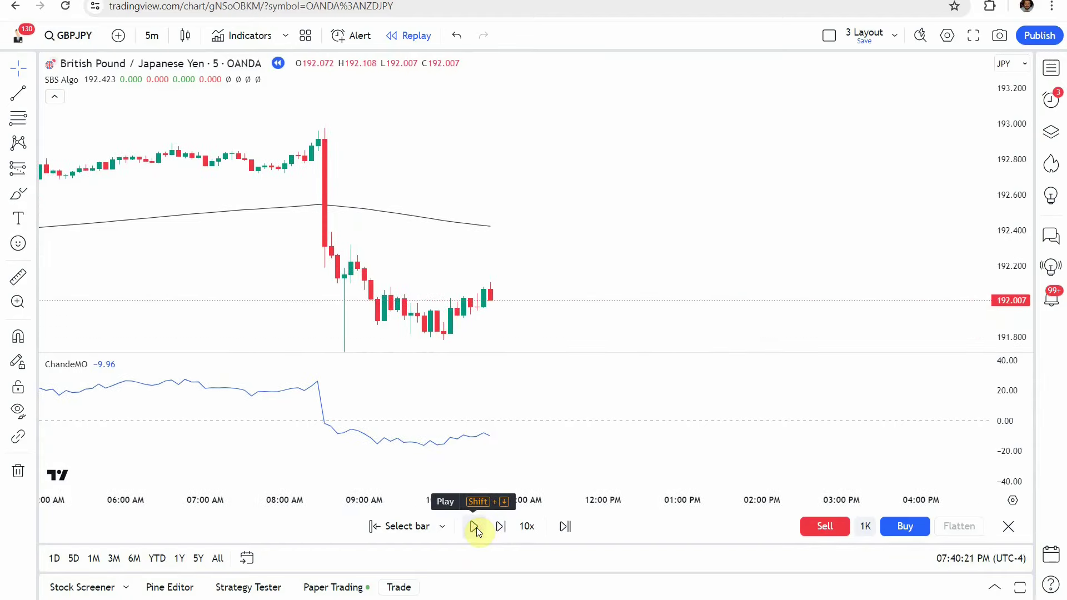
pyautogui.click(499, 526)
pyautogui.click(499, 527)
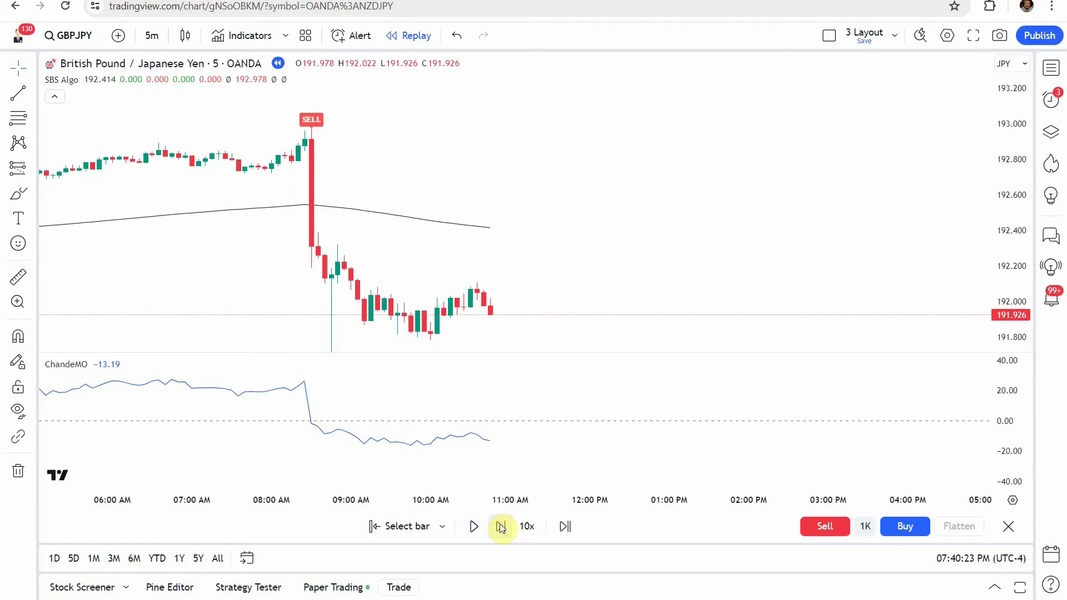
pyautogui.moveTo(269, 189); pyautogui.dragTo(417, 178)
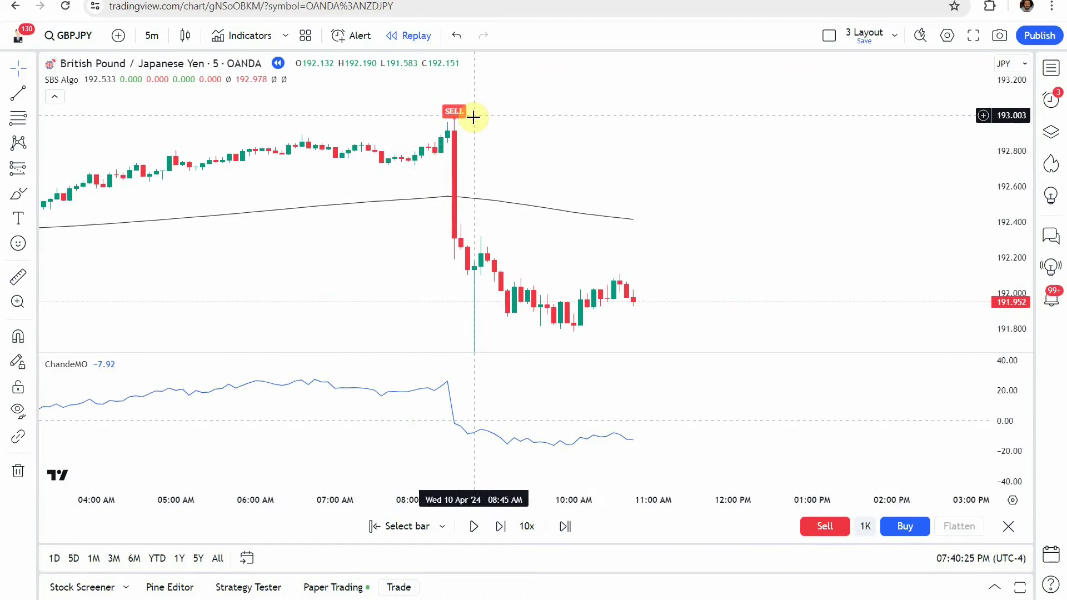
pyautogui.moveTo(461, 122); pyautogui.dragTo(385, 240)
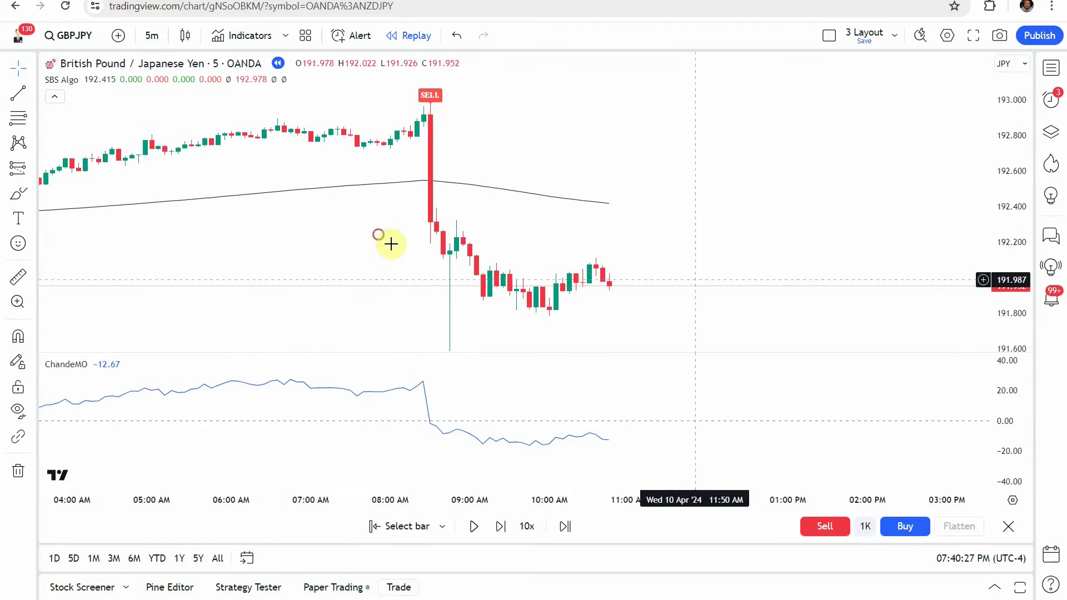
pyautogui.moveTo(1008, 189); pyautogui.dragTo(1011, 225)
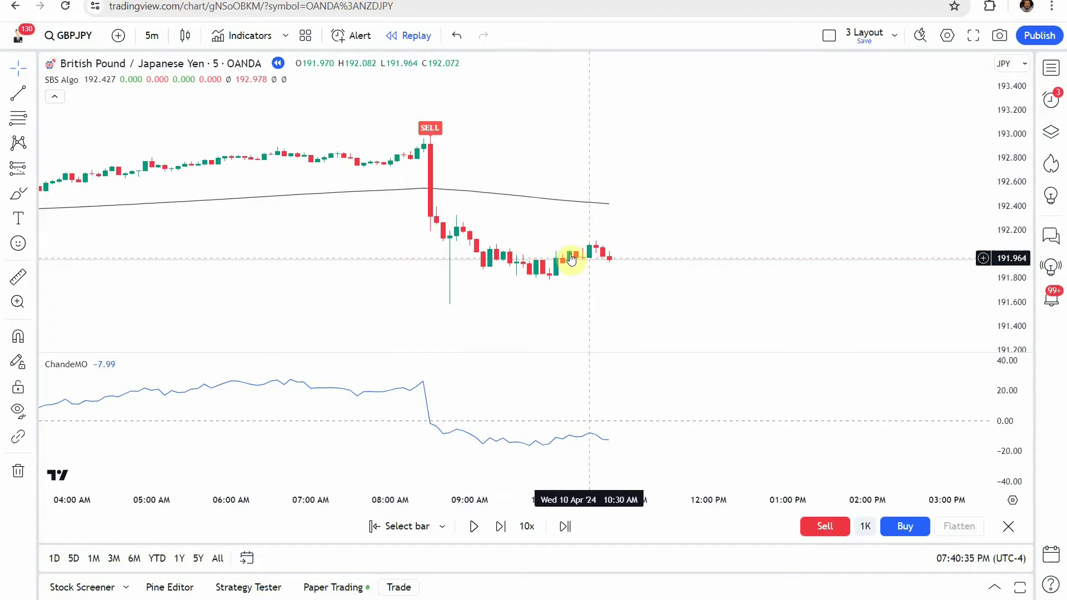
pyautogui.click(18, 276)
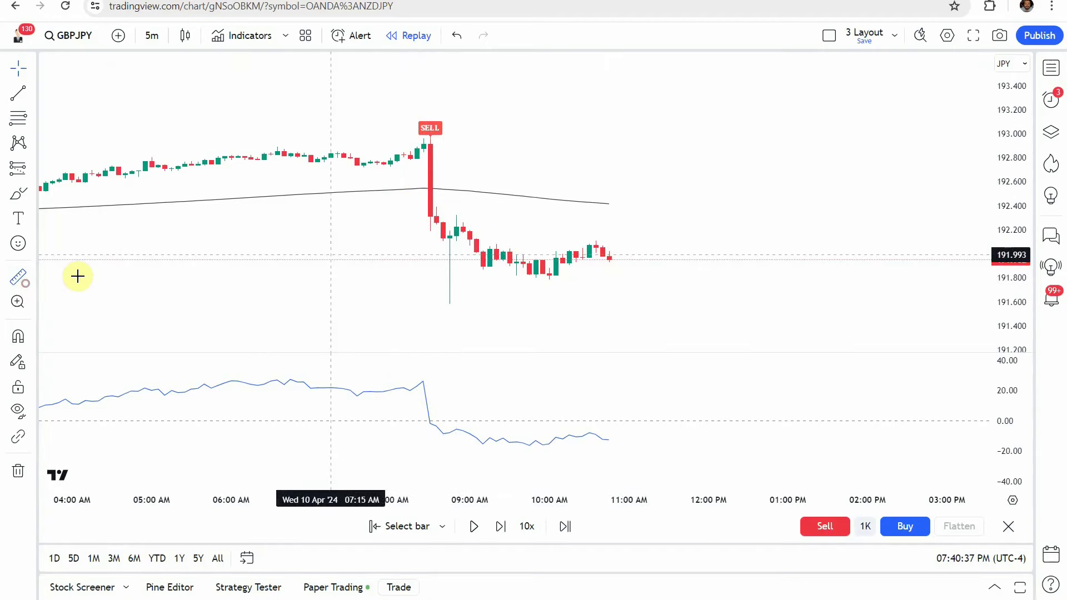
pyautogui.click(436, 265)
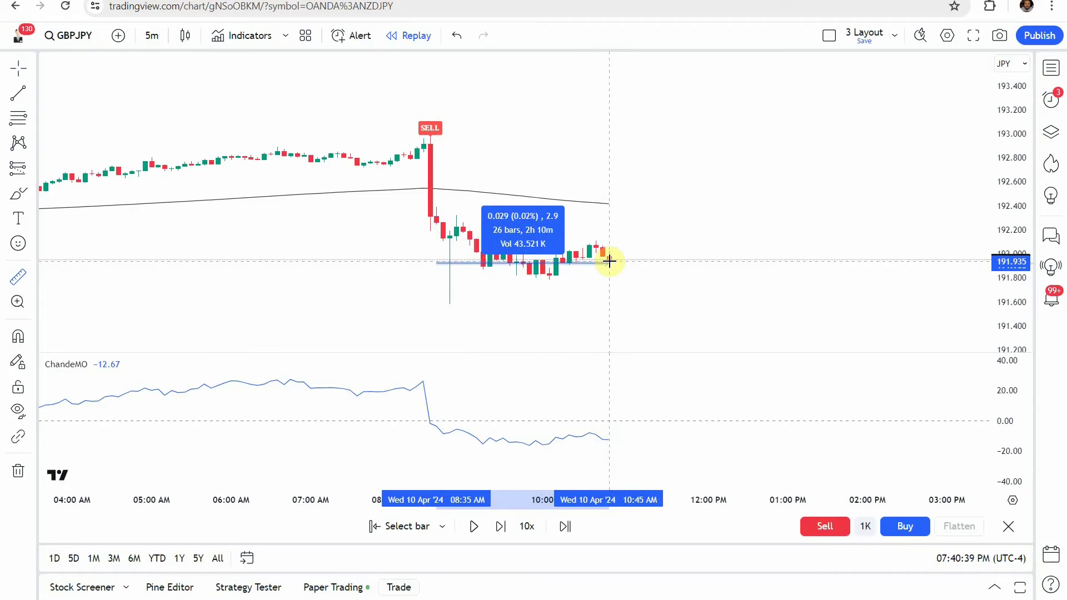
pyautogui.click(610, 255)
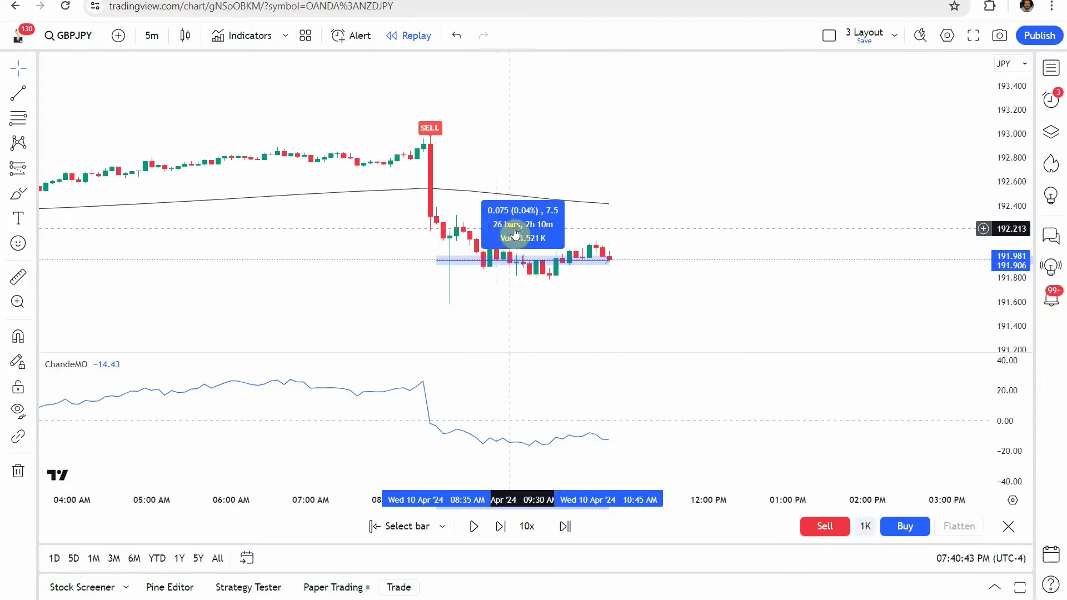
pyautogui.click(371, 239)
pyautogui.hscroll(-3, 368, 238)
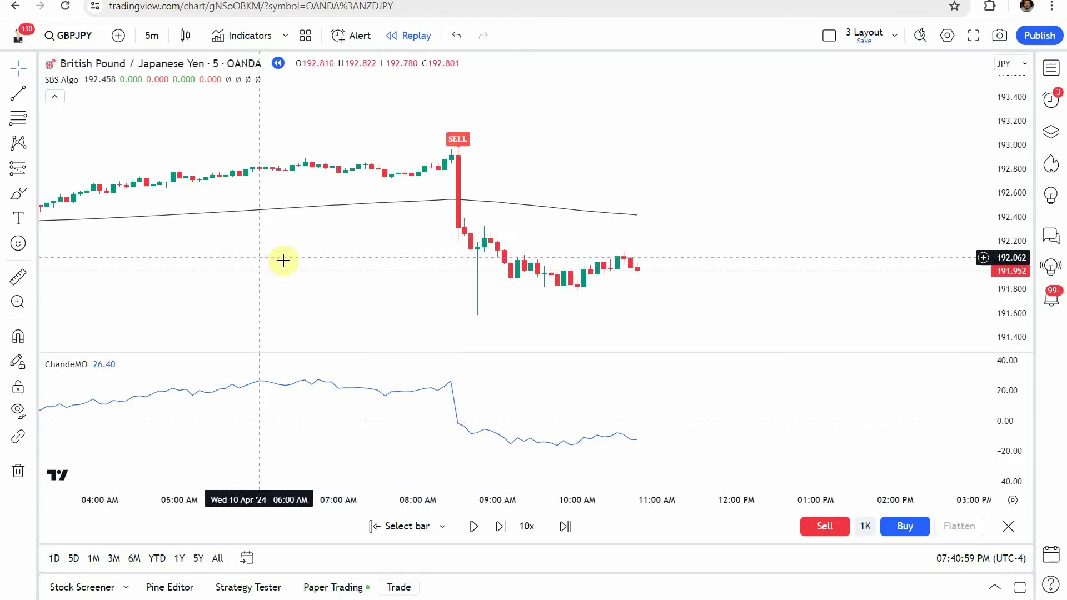
# - Pan the GBPJPY chart left and slightly up to leave empty space right of the latest bars
pyautogui.moveTo(414, 246); pyautogui.dragTo(418, 243)
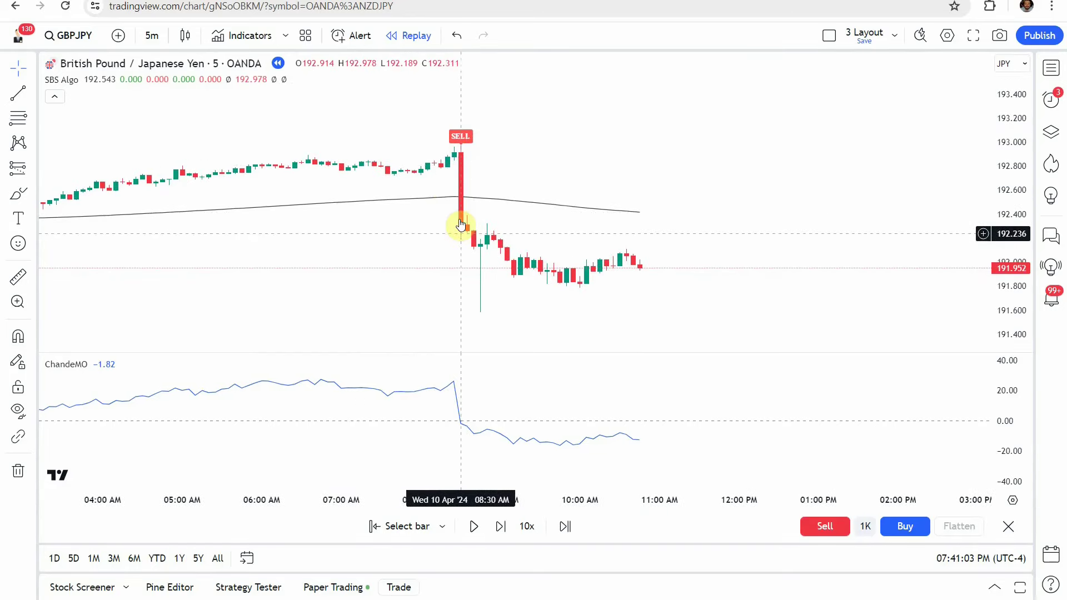
pyautogui.moveTo(455, 261); pyautogui.dragTo(430, 269)
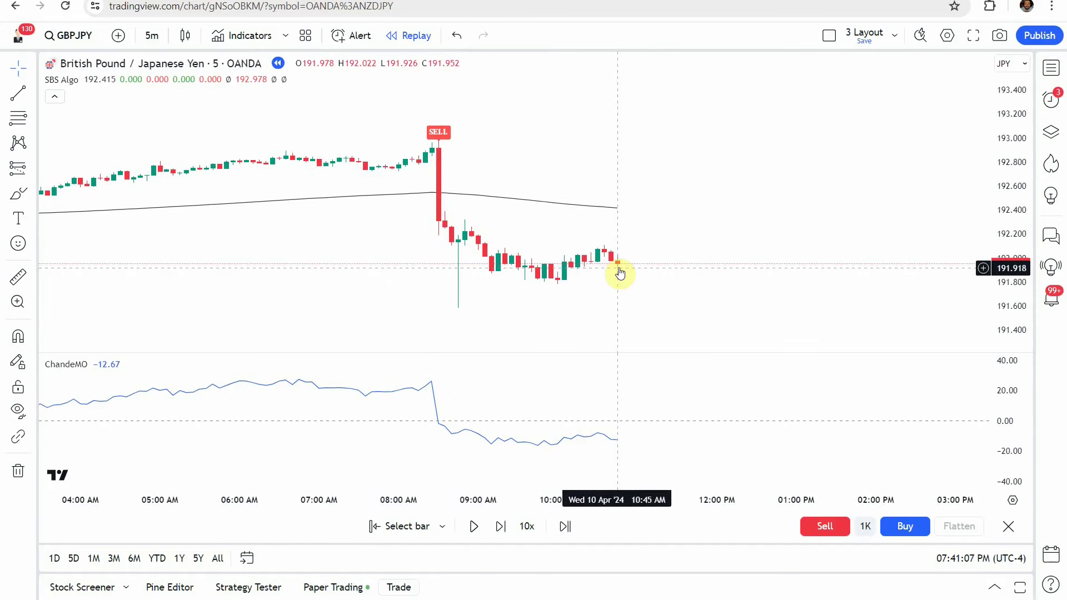
pyautogui.moveTo(613, 290); pyautogui.dragTo(462, 275)
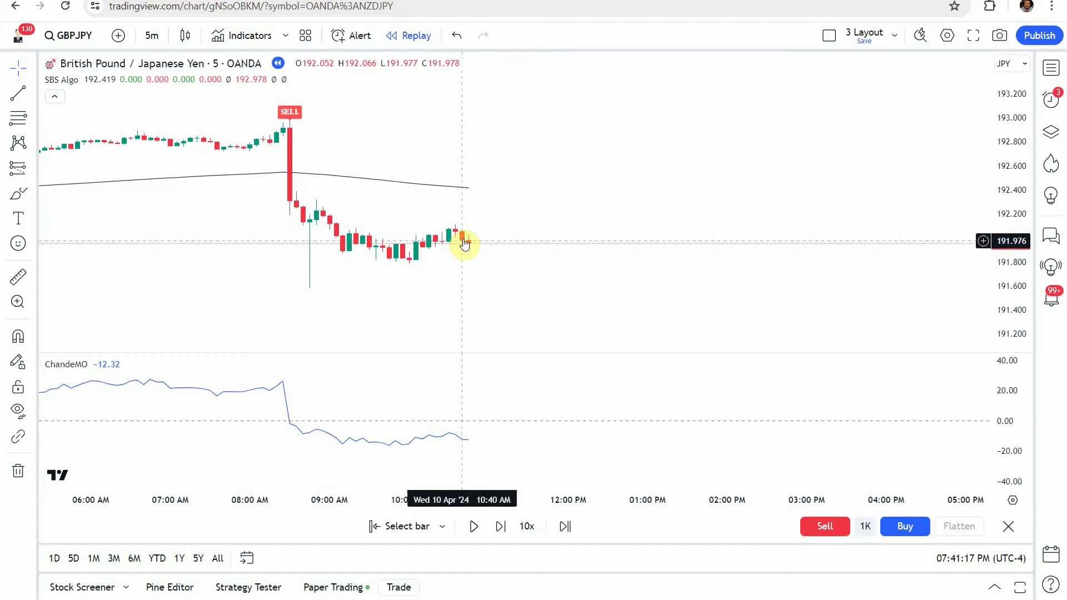
pyautogui.hscroll(2, 464, 245)
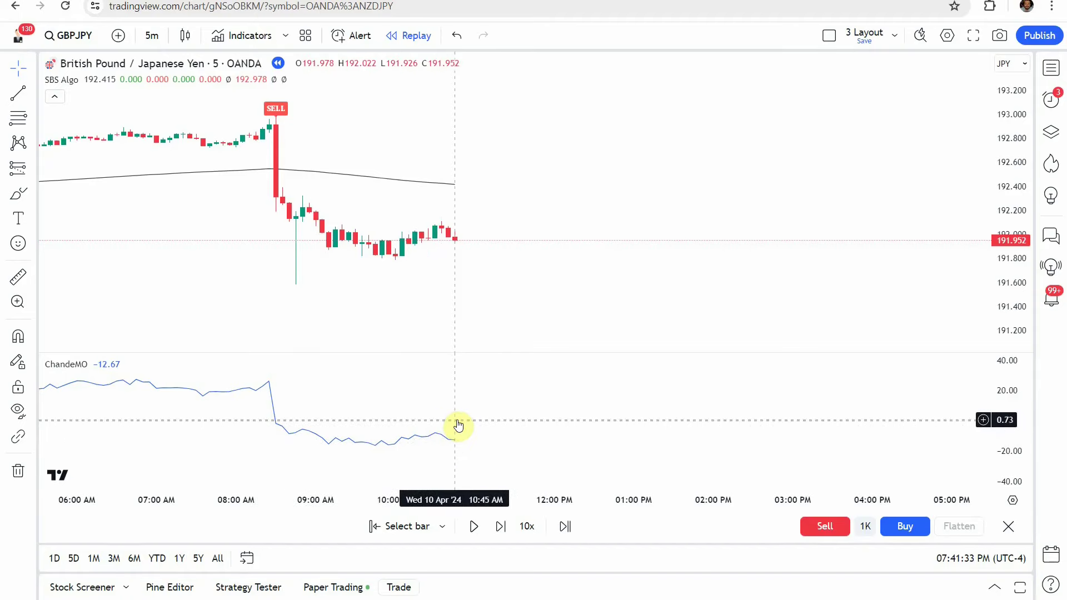
pyautogui.moveTo(452, 250); pyautogui.dragTo(449, 242)
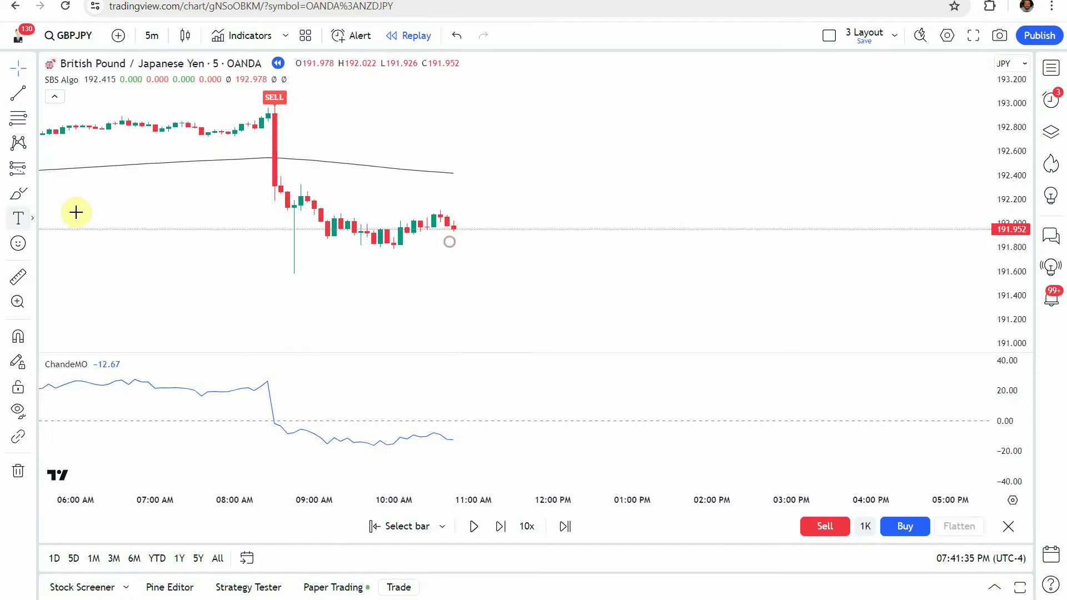
# - Place a short position after the SELL signal (stop 192.138, target 191.673) and replay bars into the target
pyautogui.click(34, 169)
pyautogui.click(110, 269)
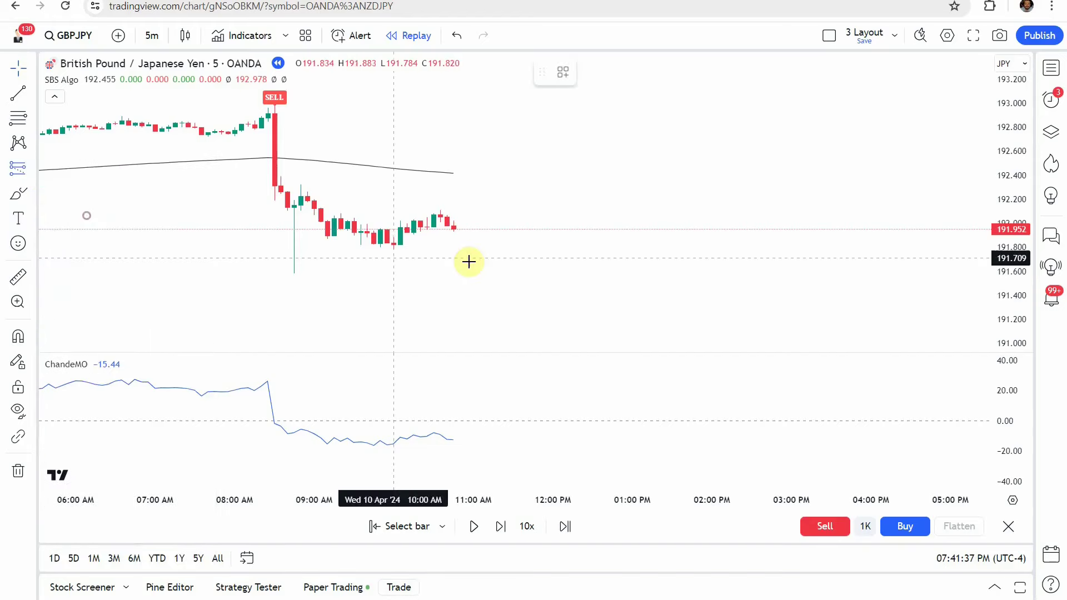
pyautogui.click(461, 228)
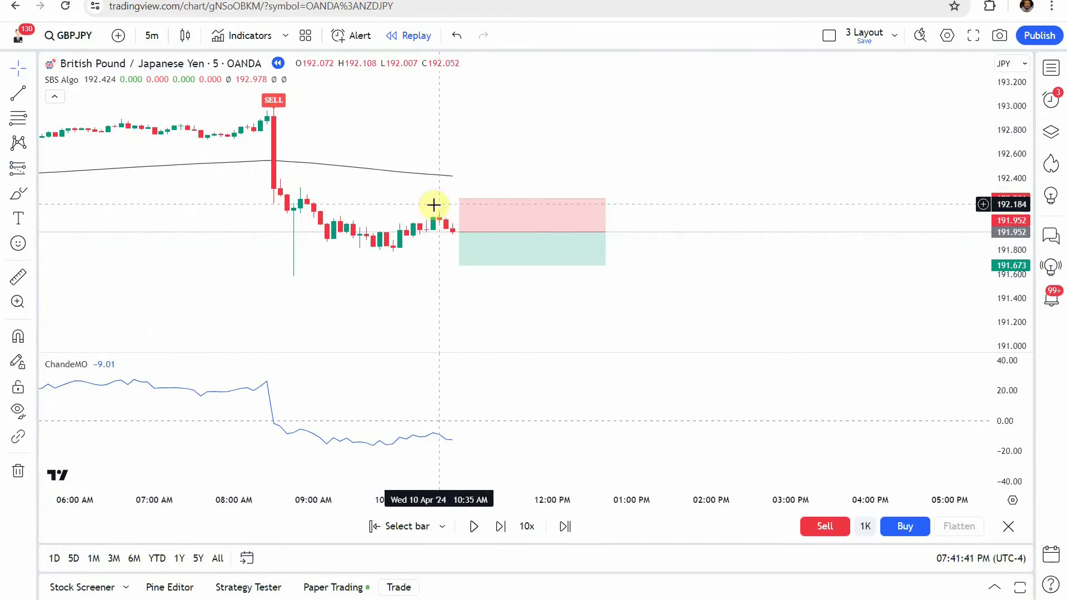
pyautogui.moveTo(435, 207); pyautogui.dragTo(457, 215)
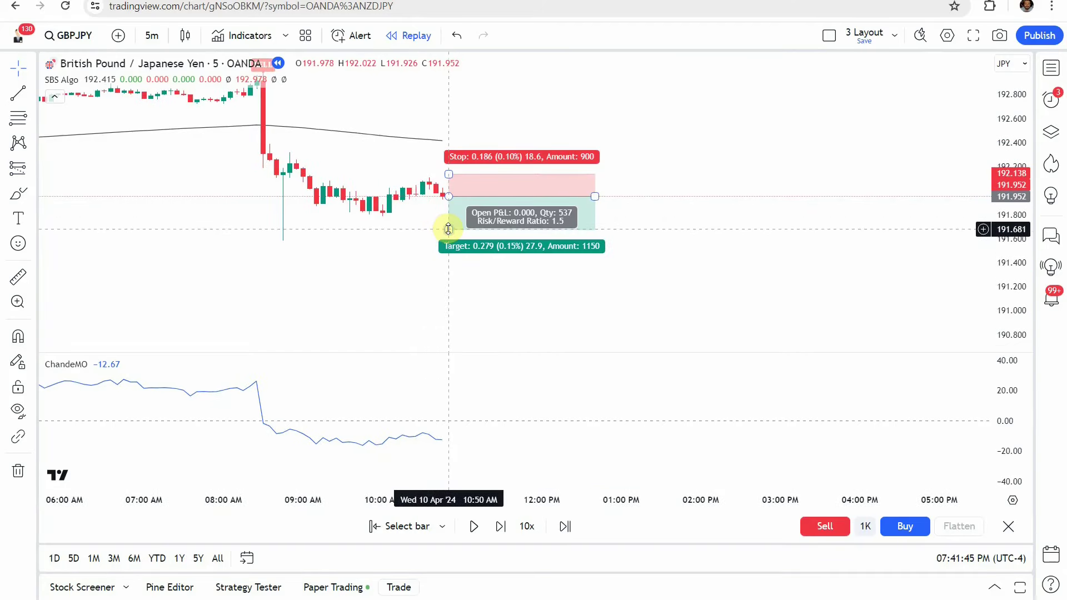
pyautogui.click(376, 272)
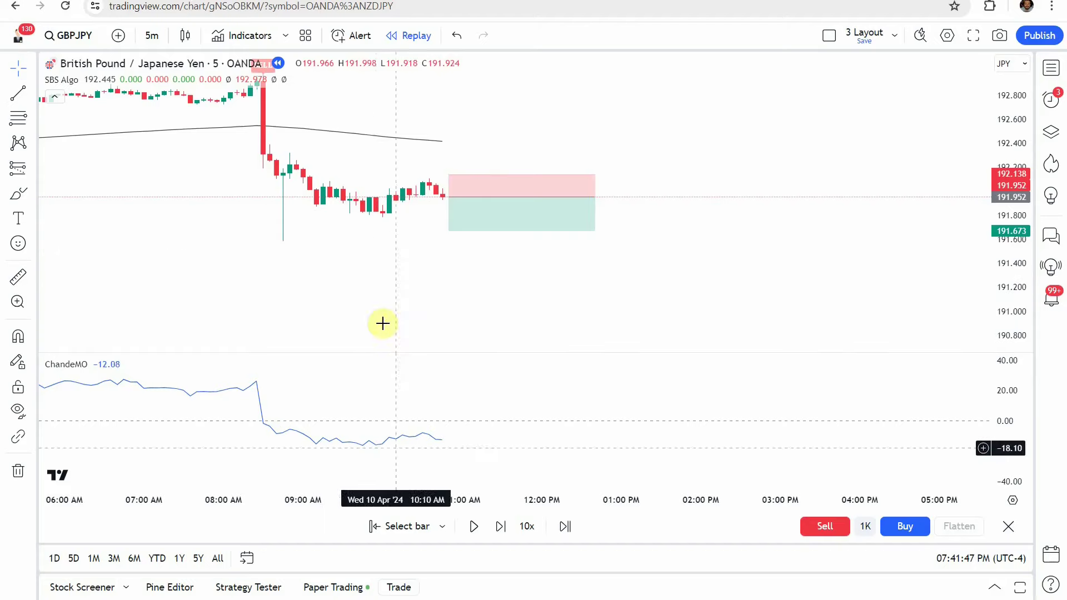
pyautogui.click(470, 526)
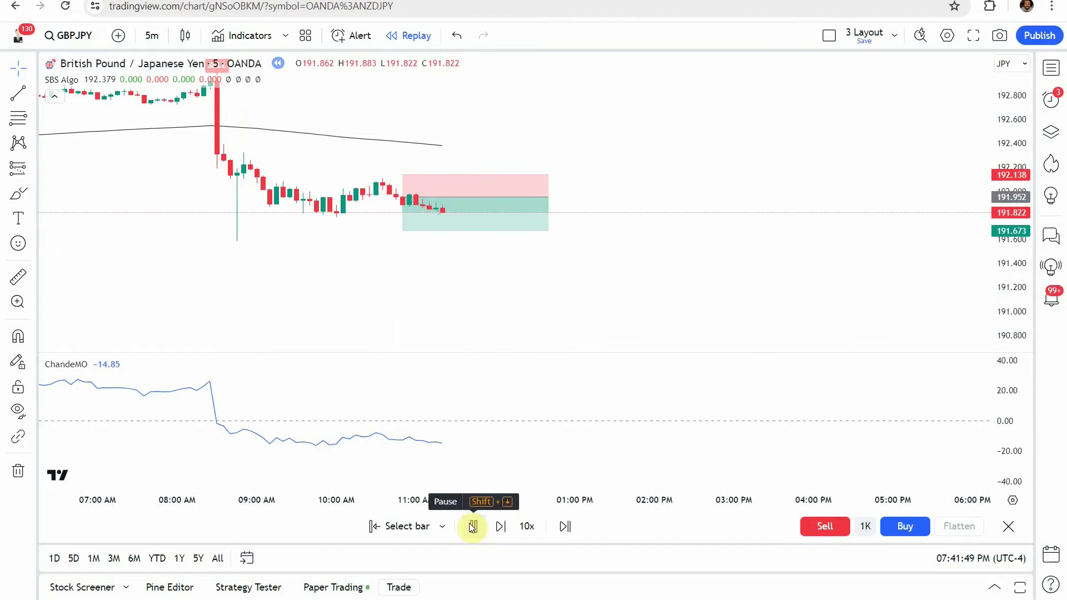
pyautogui.click(470, 527)
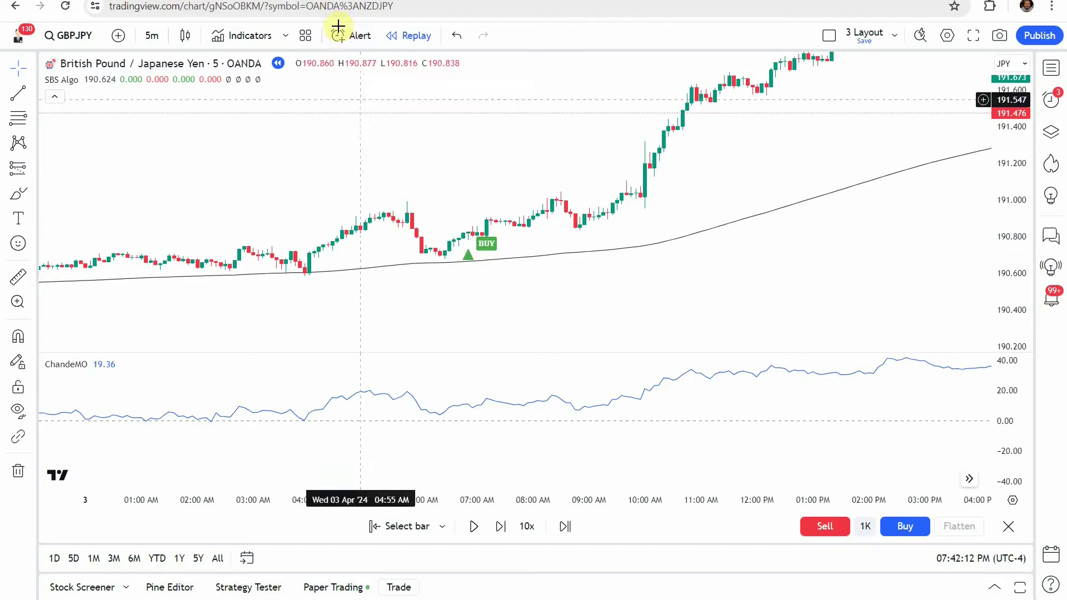
# - Restart the replay from 07:15 on 3 April and zoom in
pyautogui.click(390, 518)
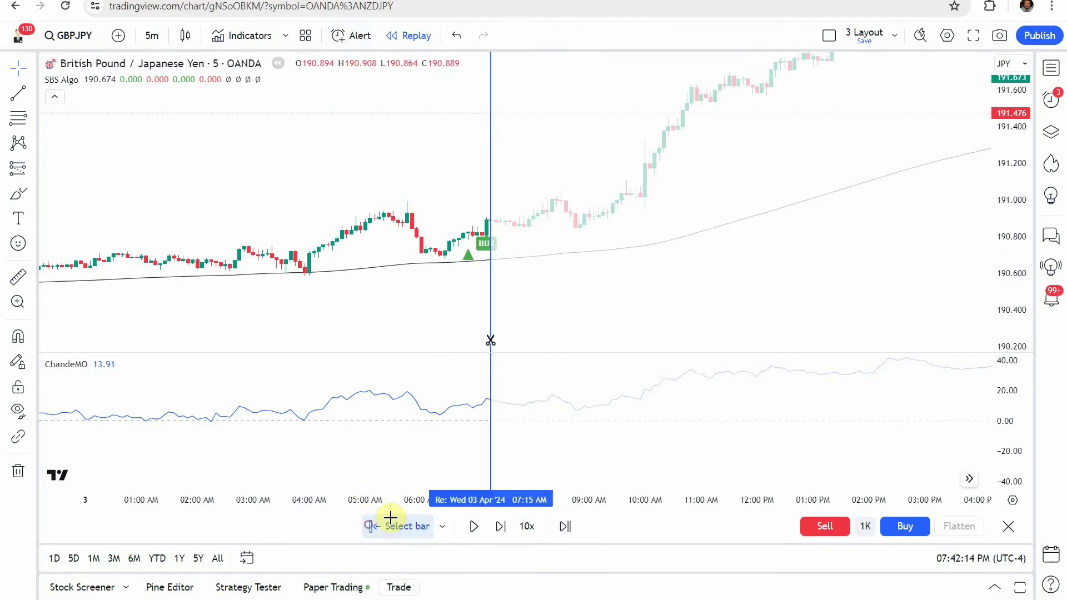
pyautogui.click(491, 305)
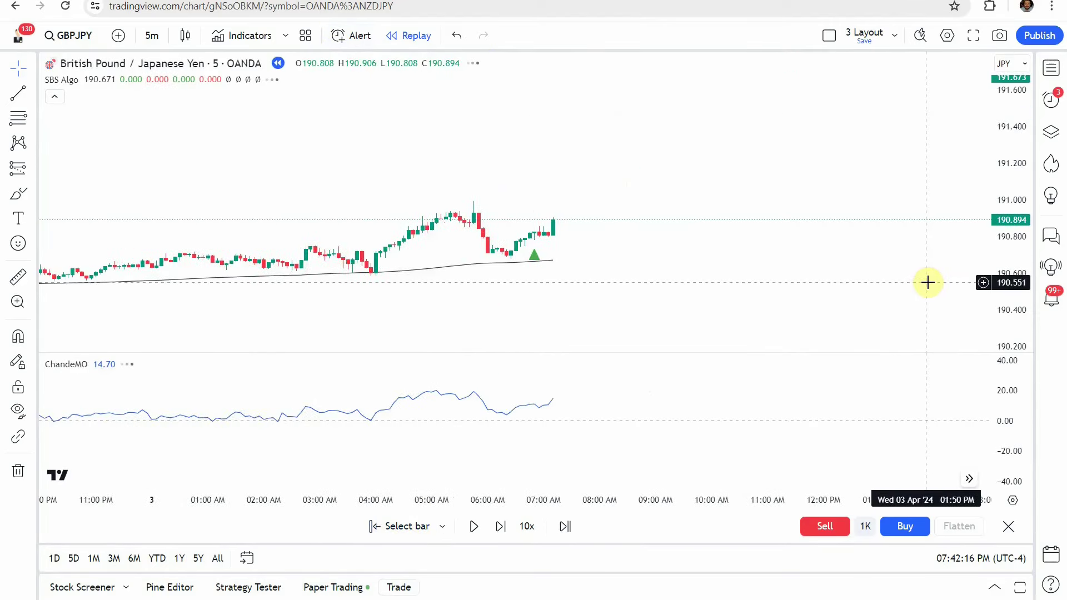
pyautogui.scroll(2, 600, 294)
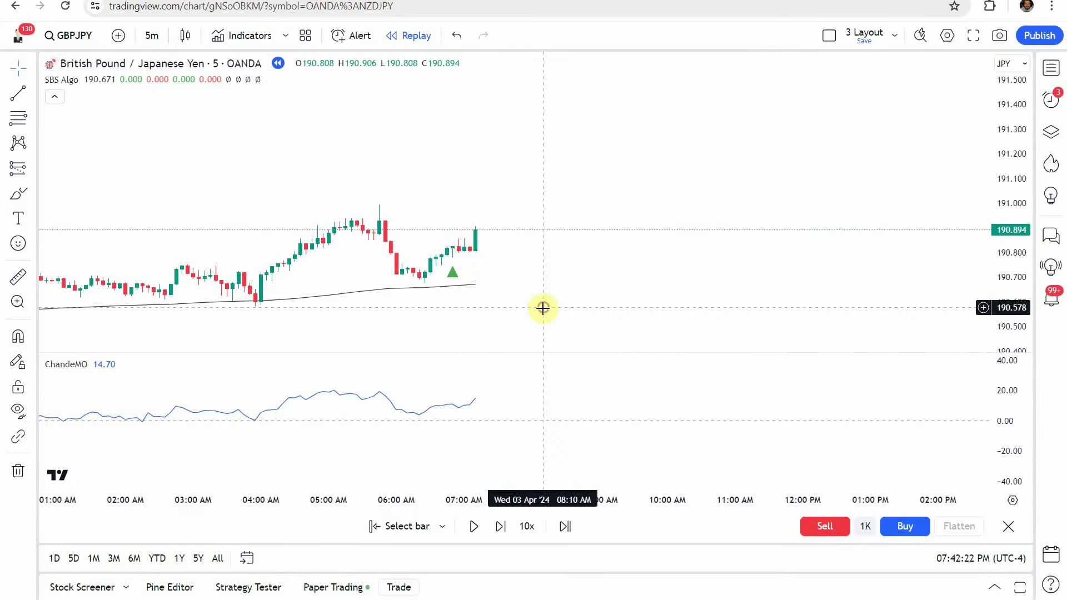
# - Play, pause, and step the replay forward until the BUY label appears around 09:25
pyautogui.click(477, 528)
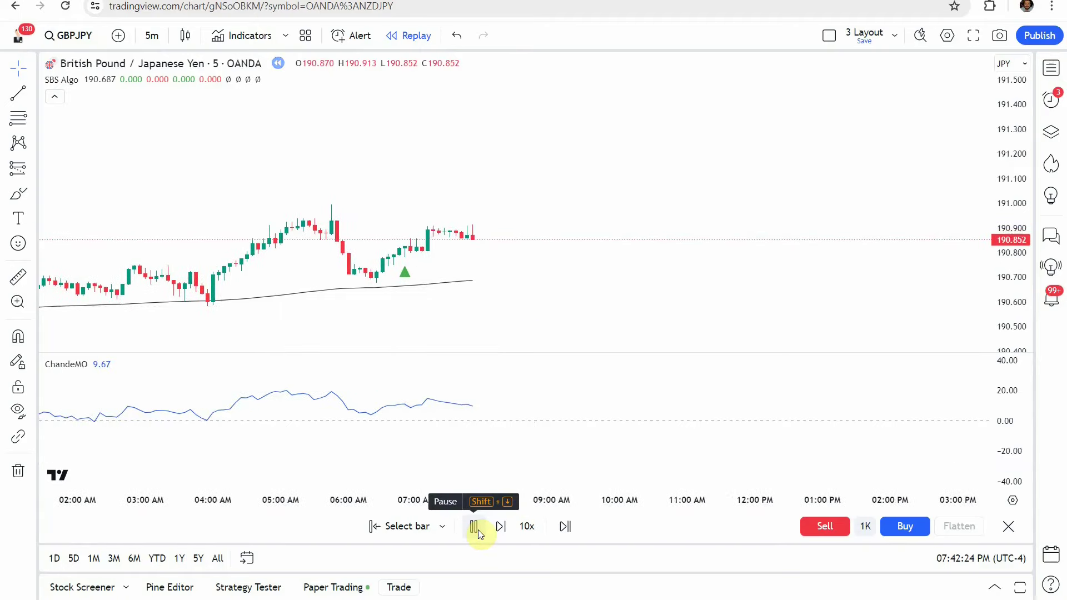
pyautogui.click(480, 533)
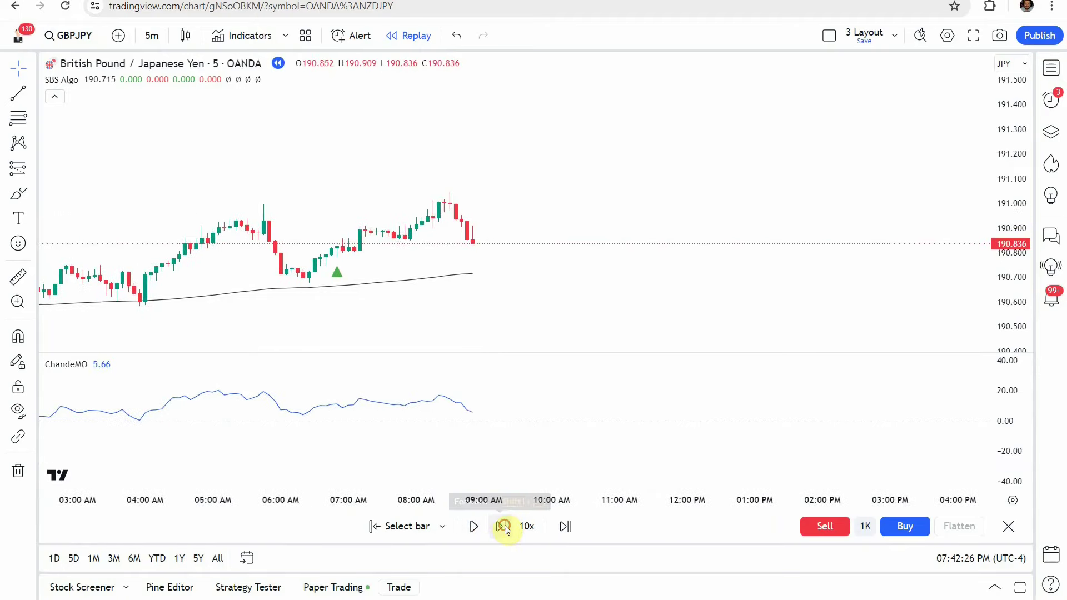
pyautogui.click(504, 526)
pyautogui.click(503, 527)
pyautogui.click(503, 526)
pyautogui.click(503, 526)
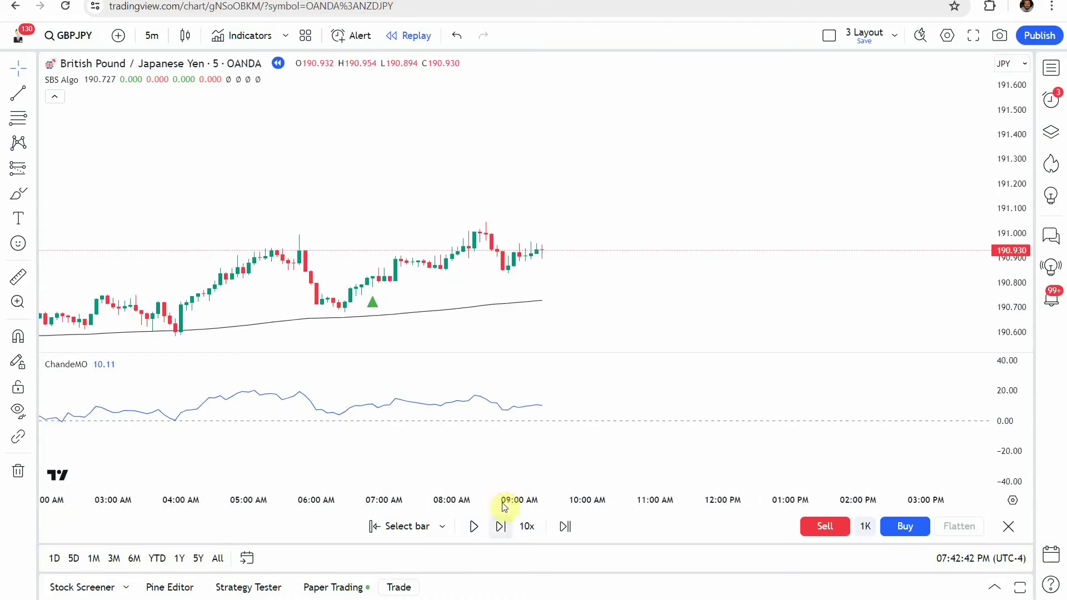
pyautogui.click(501, 525)
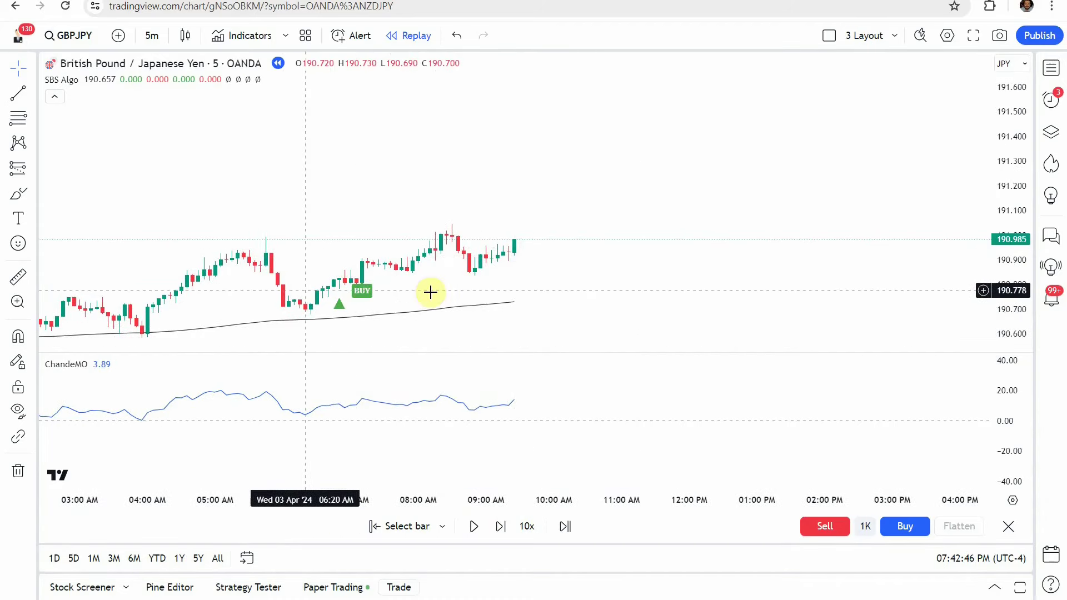
pyautogui.click(18, 276)
pyautogui.click(367, 265)
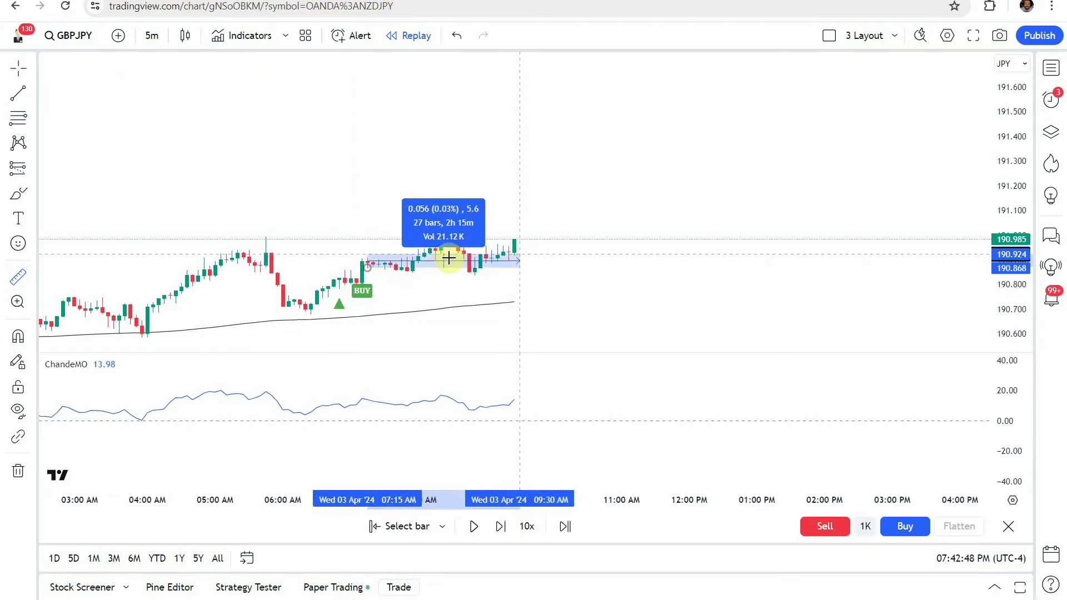
pyautogui.click(431, 228)
pyautogui.click(517, 291)
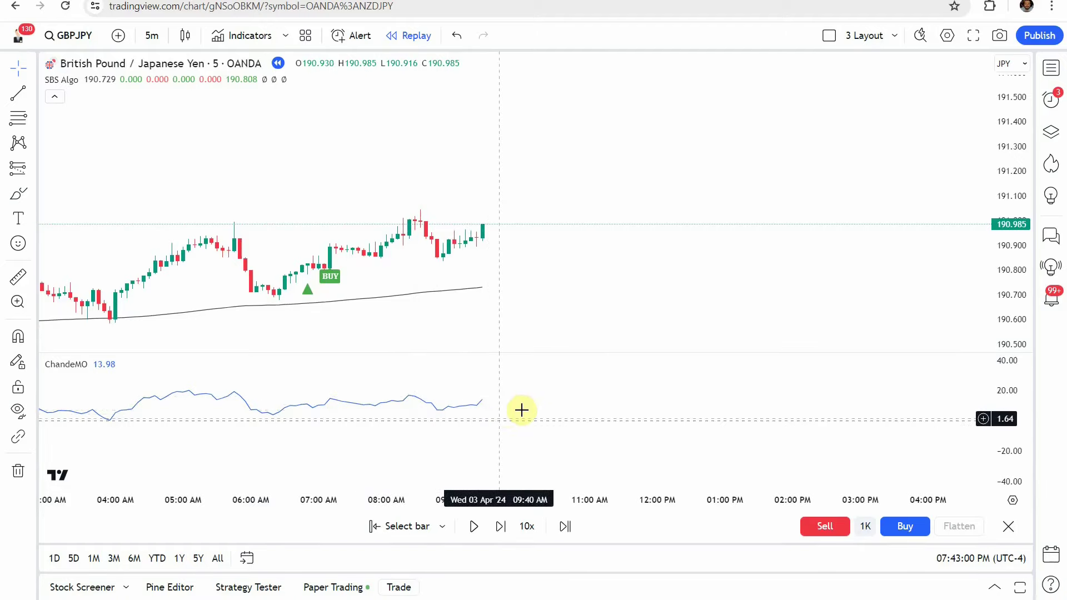
# - Place a long position at the latest bar with stop 190.823 and target 191.225
pyautogui.click(29, 167)
pyautogui.click(81, 184)
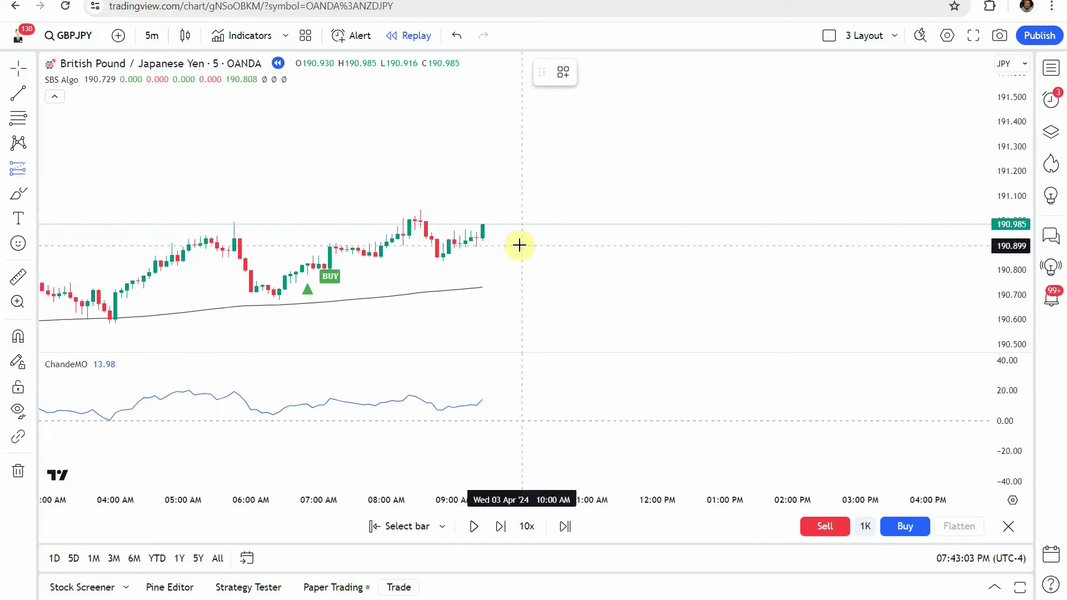
pyautogui.click(486, 225)
pyautogui.moveTo(488, 244); pyautogui.dragTo(488, 264)
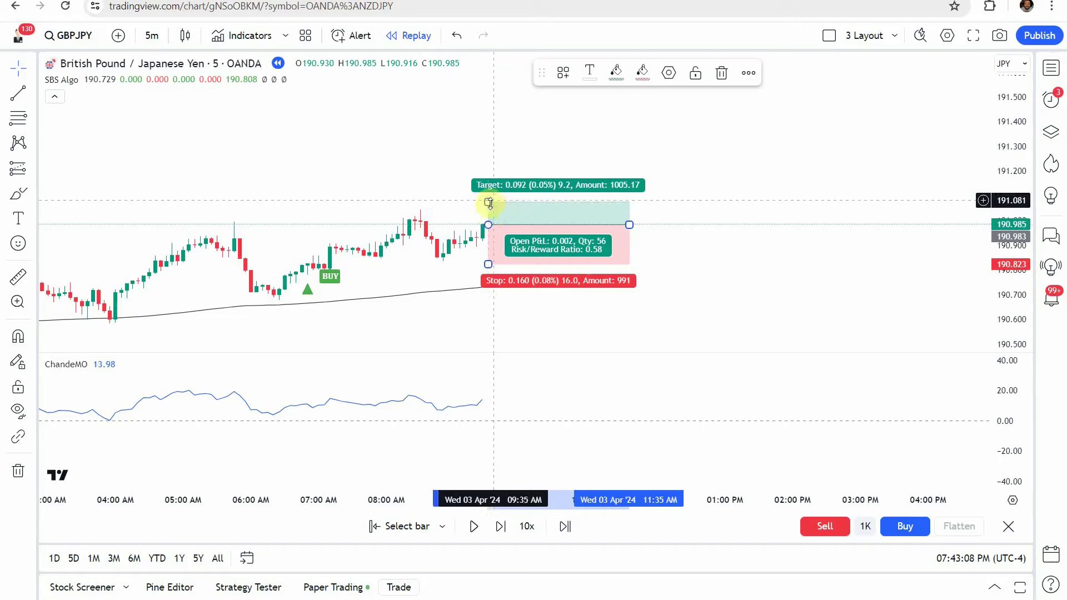
pyautogui.moveTo(485, 200); pyautogui.dragTo(489, 170)
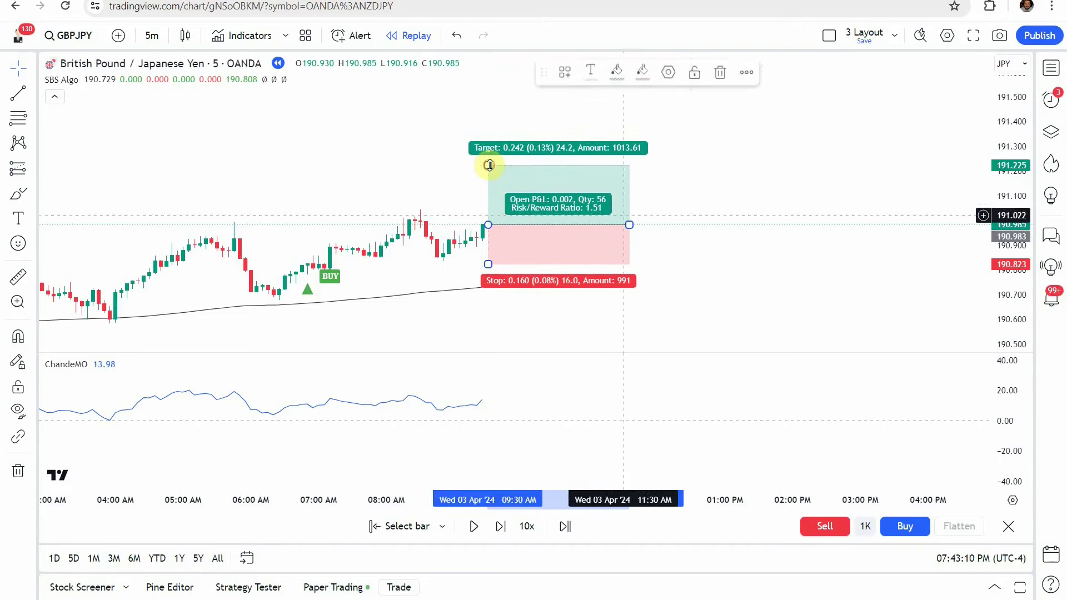
pyautogui.click(748, 231)
# - Replay bars until the long target is hit near 191.402, then pan to view the trade
pyautogui.click(475, 532)
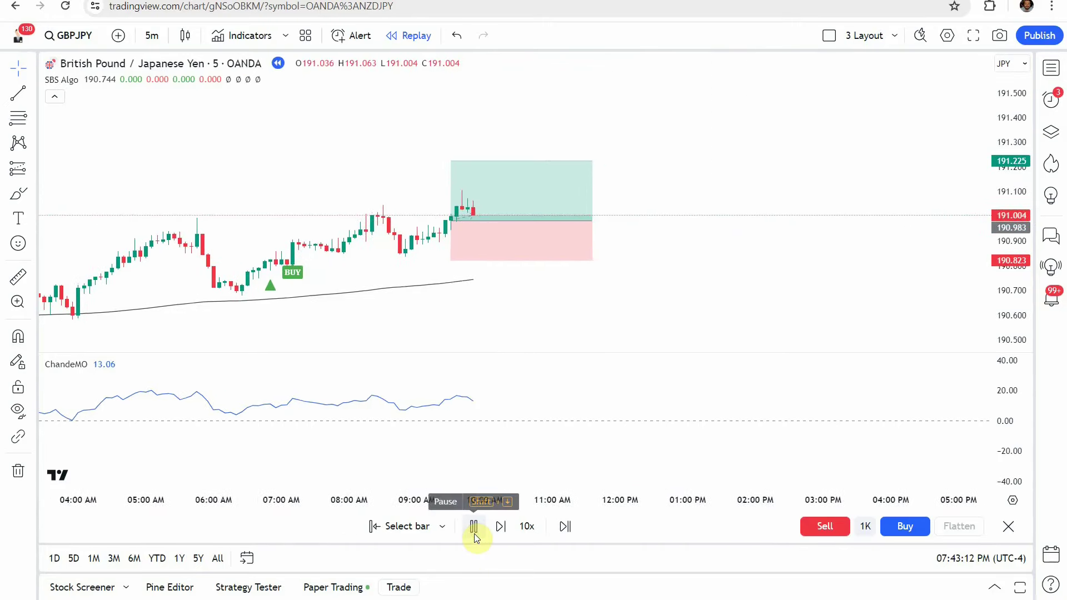
pyautogui.click(473, 526)
pyautogui.hscroll(-3, 685, 281)
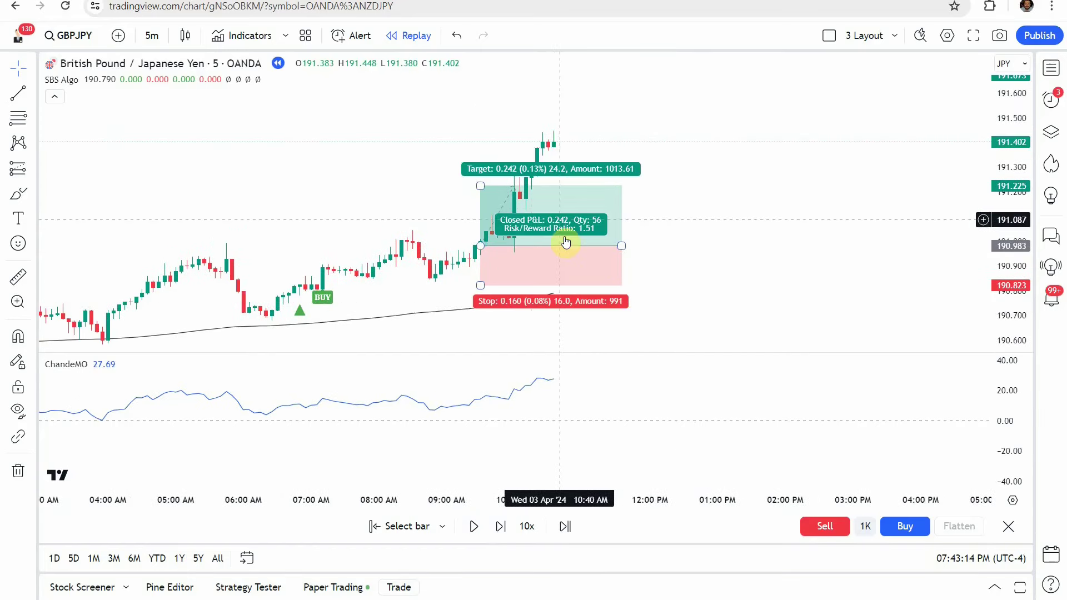
pyautogui.moveTo(690, 232); pyautogui.dragTo(731, 242)
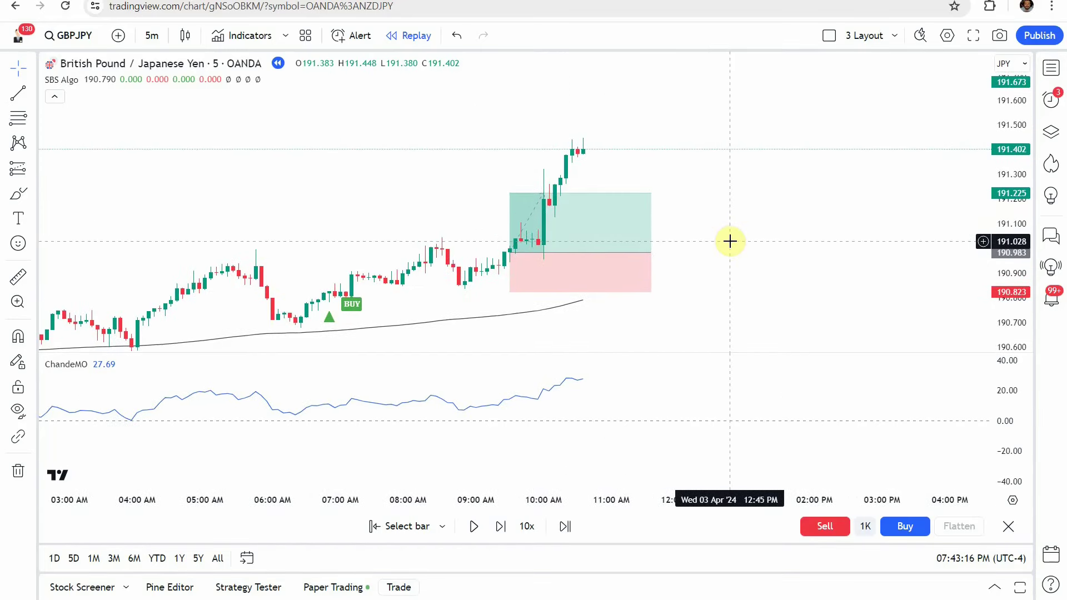